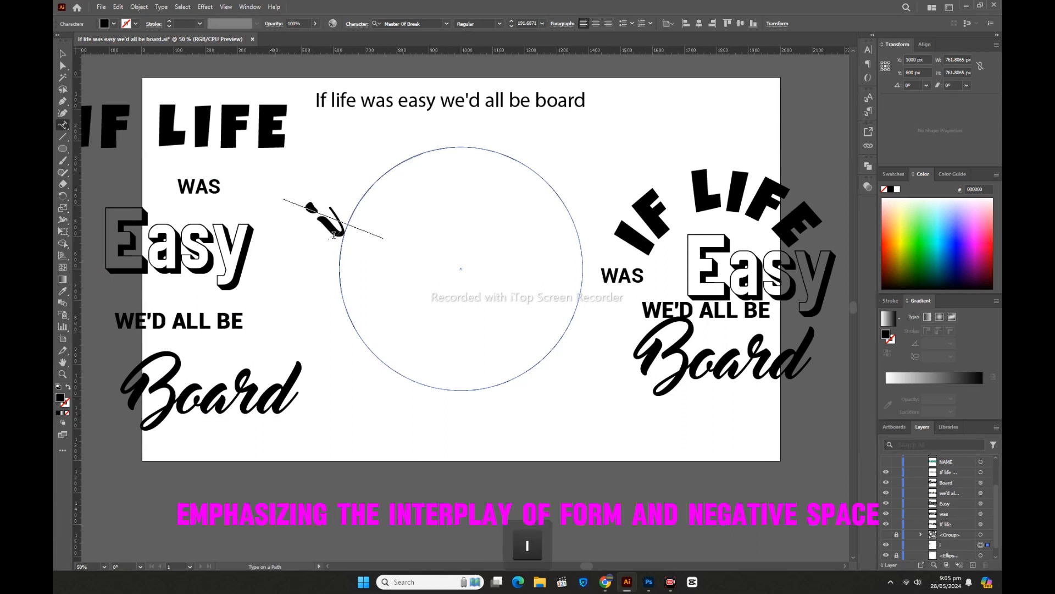
- Match the text on the circle to the existing 'IF LIFE' heading by sampling its text style
left_click(63, 53)
left_click(62, 291)
left_click(180, 136)
left_click(62, 53)
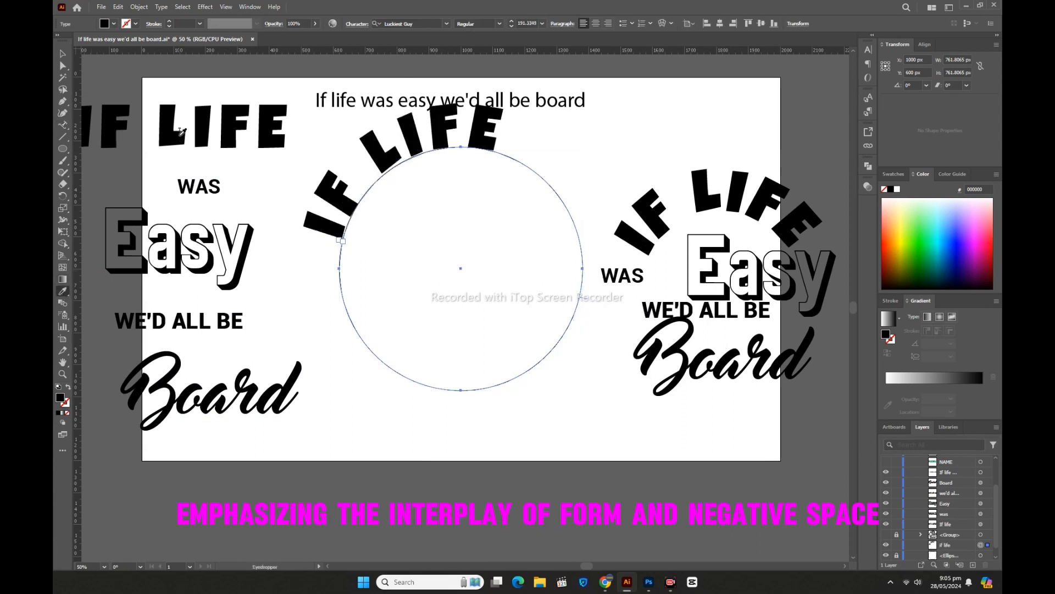
- Change the path alignment so the arched text straddles its circle, and scale that text circle down to about 623 px
double_click(62, 124)
left_click(518, 170)
left_click(62, 55)
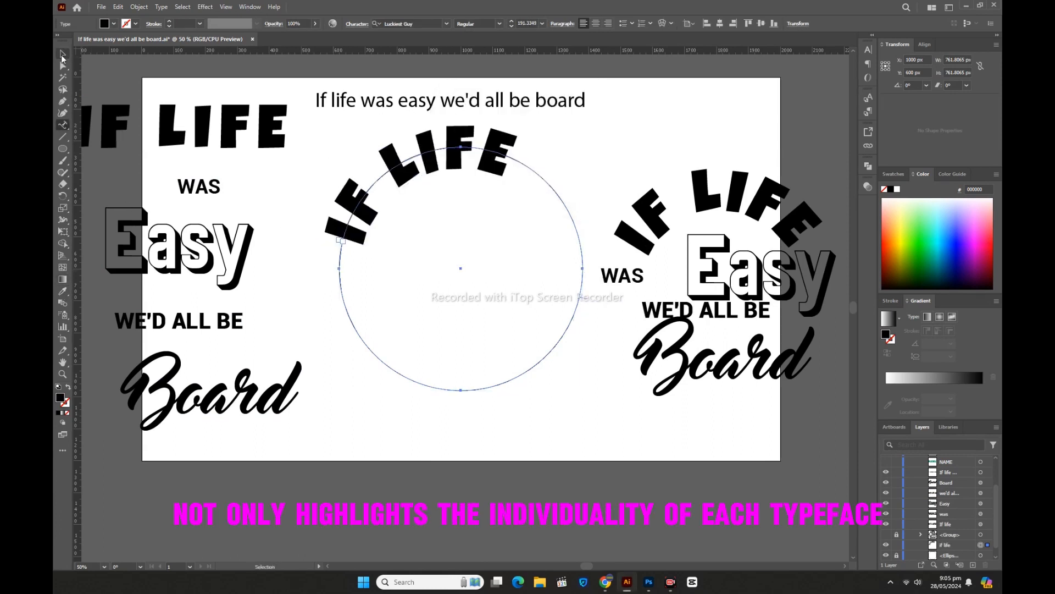
left_click_drag(589, 154, 567, 176)
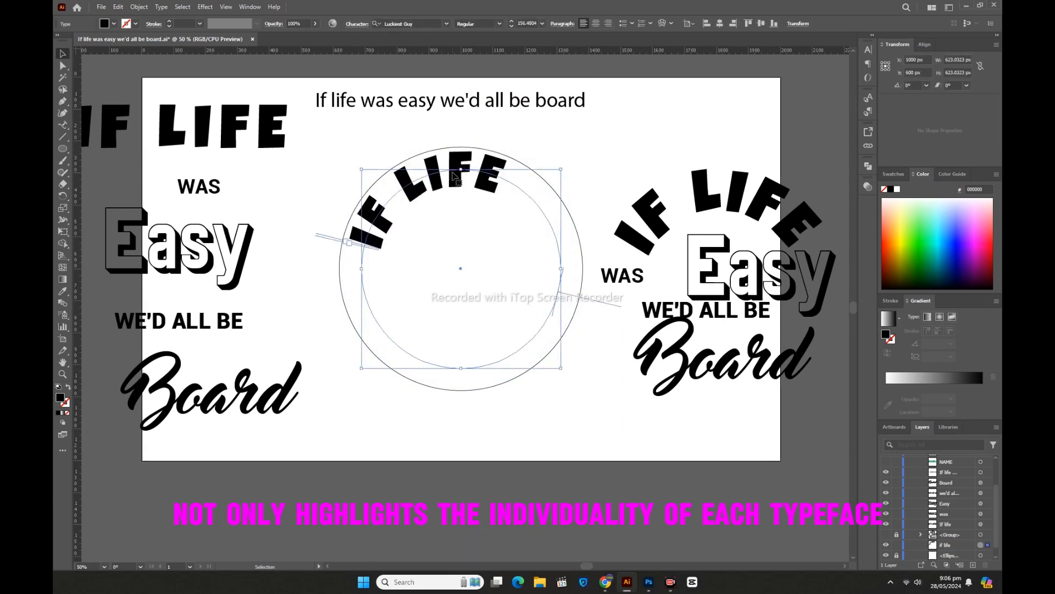
- Reduce the font size of the word 'IF' in the arched text
left_click_drag(389, 209, 351, 242)
left_click(357, 23)
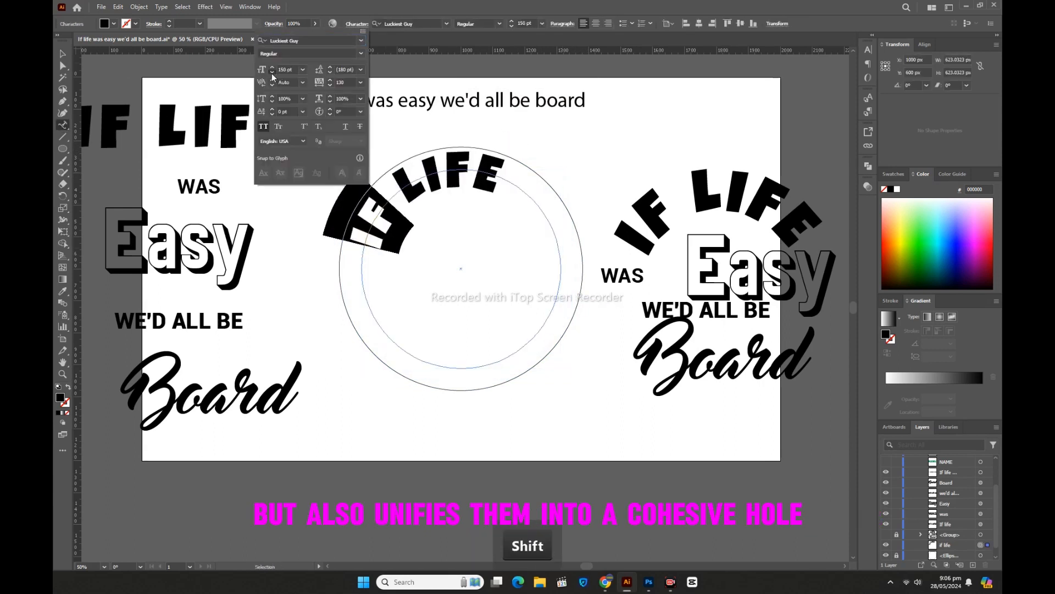
left_click(271, 72, "shift")
left_click(271, 72, "shift")
left_click(271, 72, "shift")
left_click(271, 72, "shift")
left_click(272, 72, "shift")
- Enlarge the word 'LIFE' in the arched text to 220 pt
left_click_drag(379, 188, 484, 171)
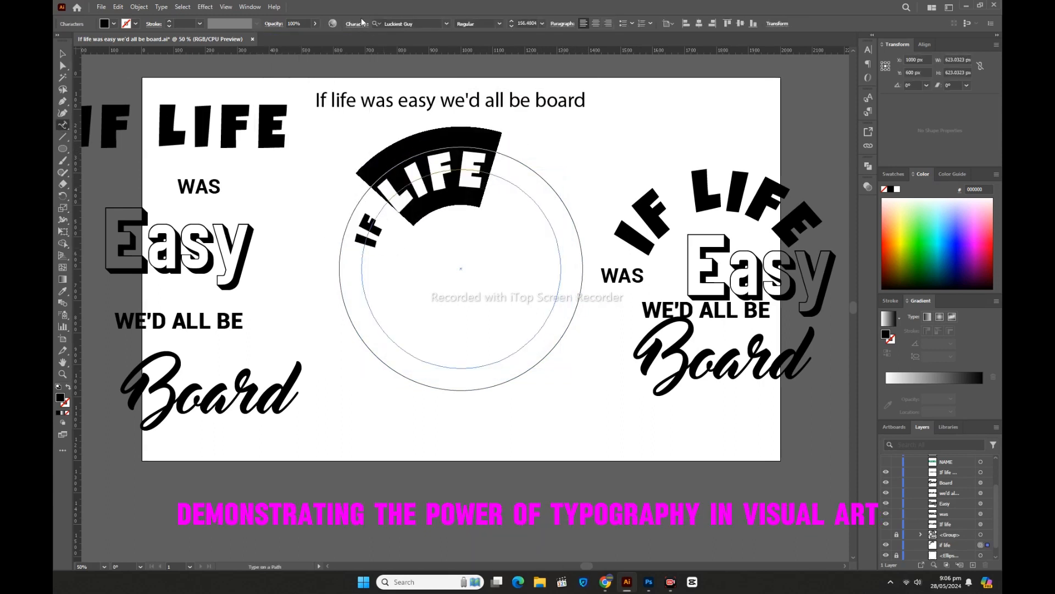
left_click(357, 24)
left_click(273, 67, "shift")
left_click(272, 67, "shift")
left_click(273, 67, "shift")
left_click(273, 67, "shift")
left_click(273, 67, "shift")
left_click(272, 68, "shift")
left_click(272, 68, "shift")
left_click(62, 53)
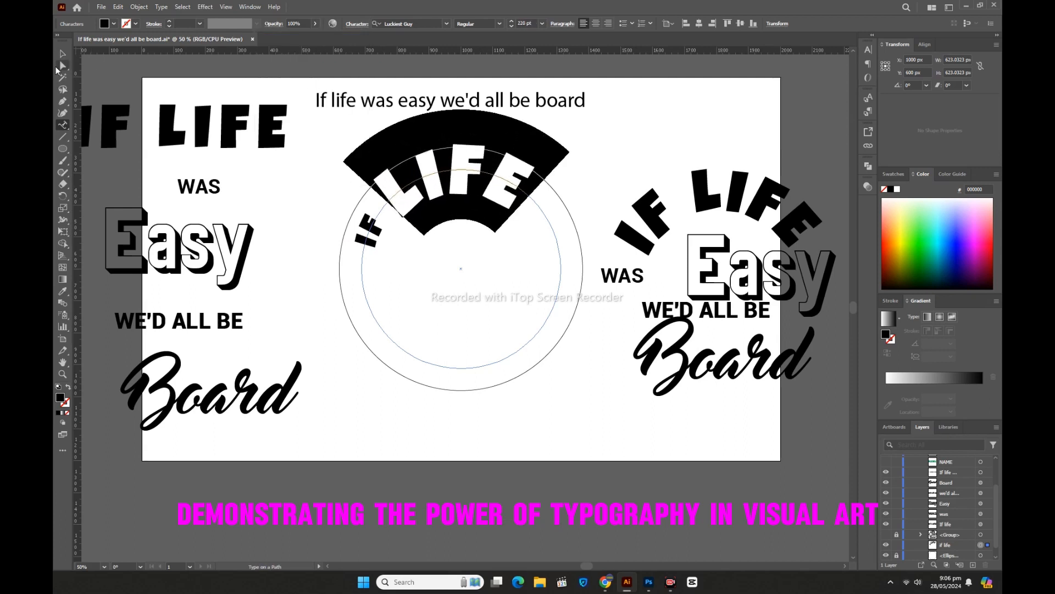
- Widen the tracking of the arched word 'LIFE'
left_click(357, 24)
left_click(329, 80, "shift")
left_click(329, 80, "shift")
left_click(310, 200)
left_click_drag(417, 50, 464, 215)
scroll(579, 159, "down", 1)
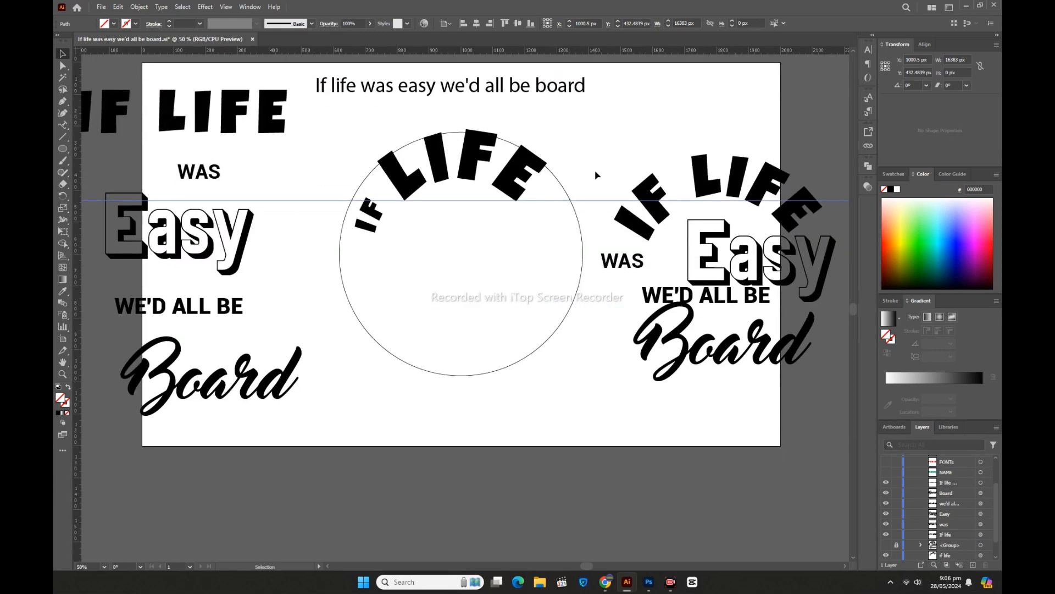
key("Delete")
- Move the words 'Easy', 'WAS', 'WE'D ALL BE' and 'Board' into the circle, arranged beneath the arched text
left_click_drag(176, 236, 496, 235)
left_click_drag(210, 174, 376, 266)
left_click_drag(182, 306, 468, 282)
left_click_drag(211, 378, 467, 340)
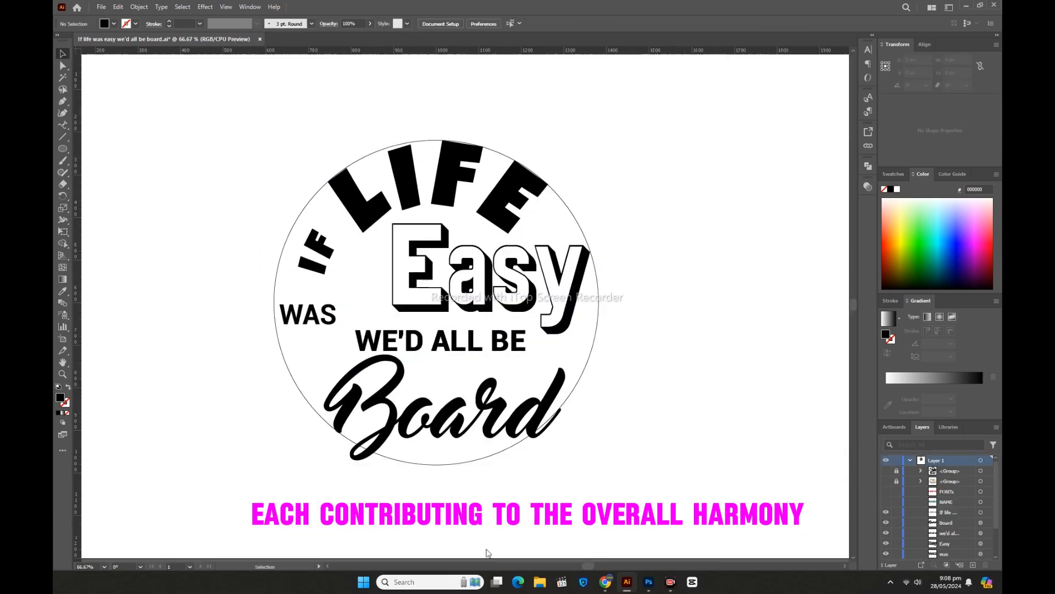
- Convert the arched 'IF LIFE' text to outlines and ungroup its letters
left_click(446, 205)
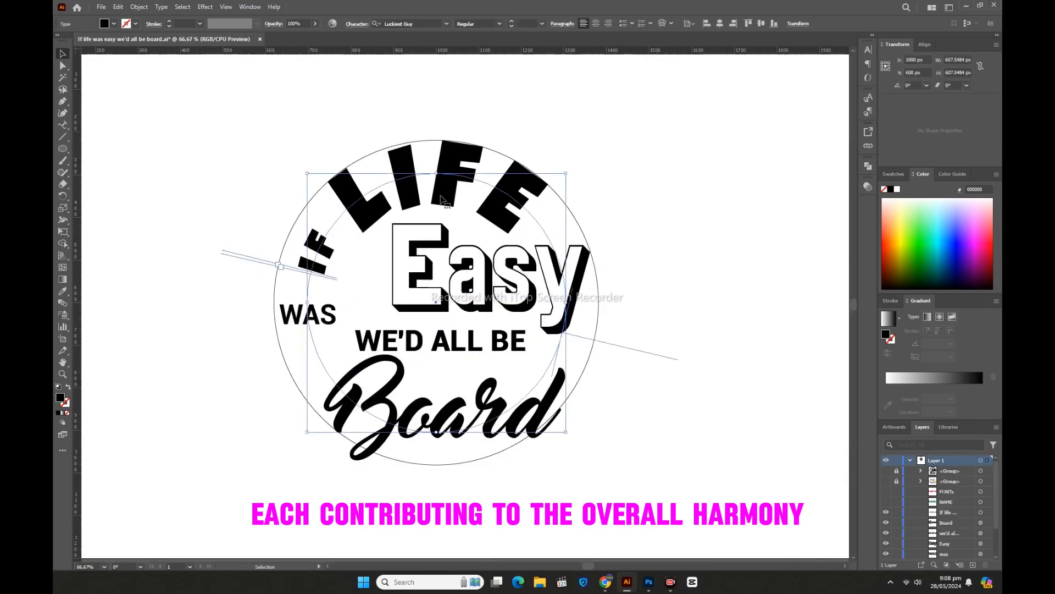
right_click(439, 202)
left_click(494, 344)
right_click(400, 185)
left_click(440, 335)
- Regroup the outlined letters as separate words 'IF' and 'LIFE', with 'IF' moved out to the circle's edge
left_click_drag(280, 226, 309, 242)
key("ctrl+g")
left_click(539, 204)
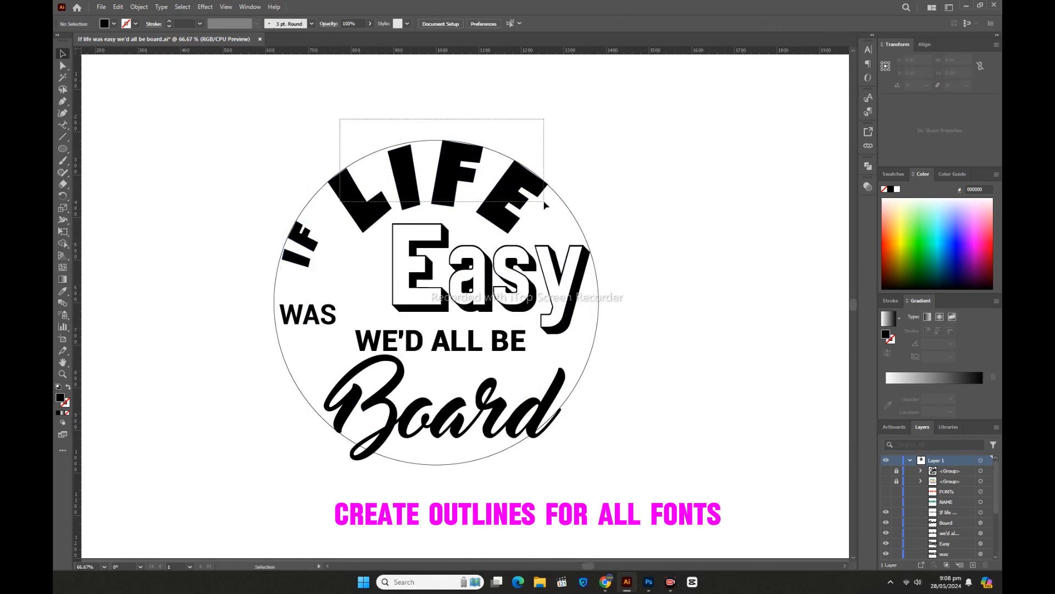
- Convert 'Easy' to outlines and nudge both it and 'WE'D ALL BE' upward
right_click(510, 267)
left_click(536, 411)
left_click_drag(517, 277, 515, 271)
left_click_drag(503, 342, 511, 332)
- Convert 'Board' to outlines and move it up beneath 'WE'D ALL BE'
right_click(482, 417)
left_click(527, 261)
left_click_drag(483, 418, 473, 393)
- Set the vertical scale of the word 'WAS' to 135%
left_click(308, 314)
left_click(357, 23)
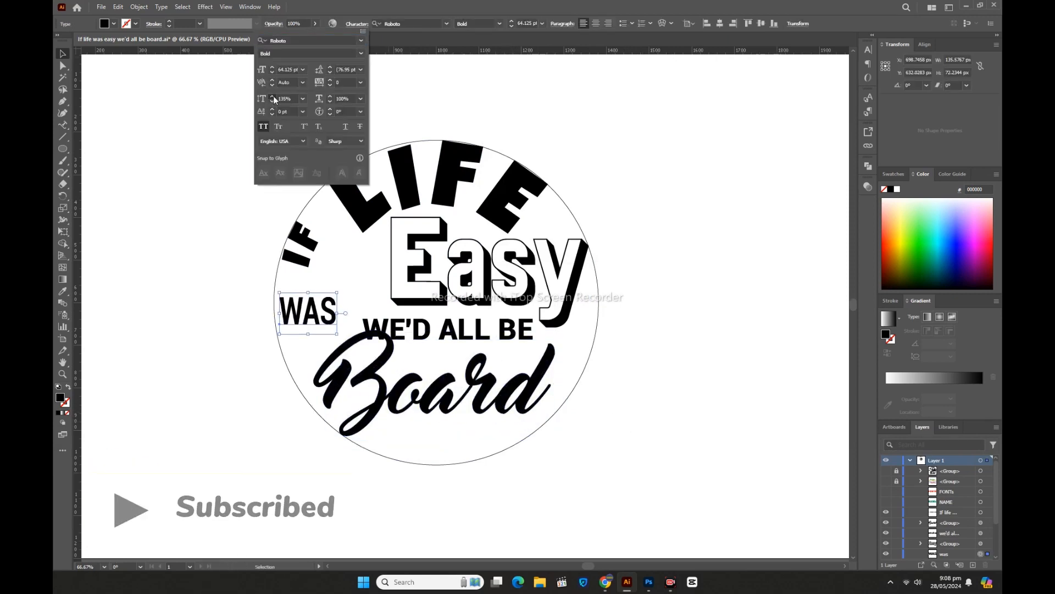
left_click(291, 198)
- Convert 'WAS' to outlines and shift it against the circle's edge
right_click(309, 311)
left_click(348, 150)
left_click_drag(313, 310, 309, 309)
- Convert 'WE'D ALL BE' to outlines and scale 'Board' down to fit beneath it
right_click(462, 332)
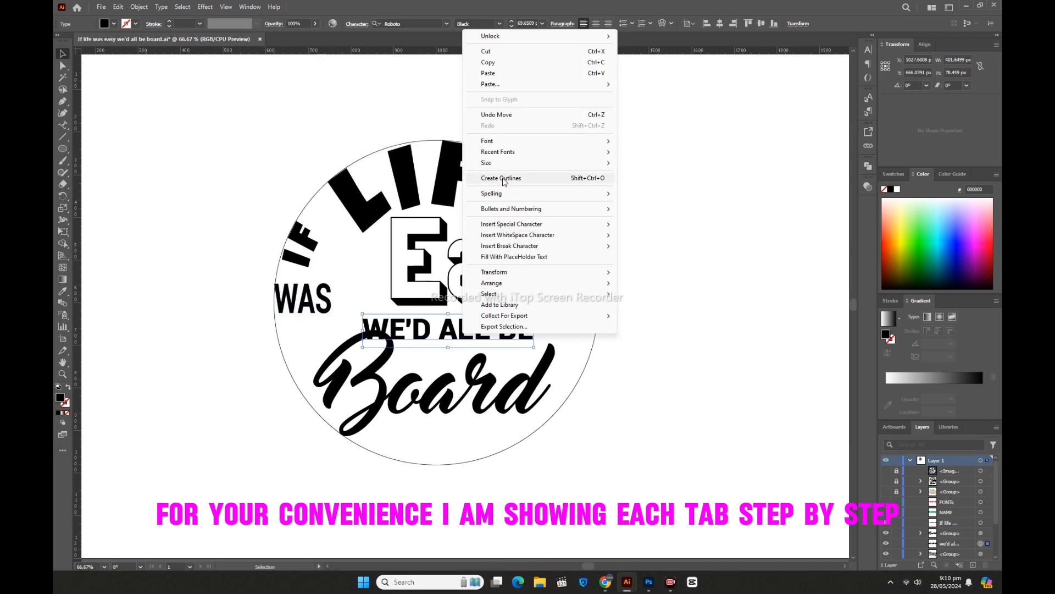
left_click(504, 179)
left_click(403, 407)
left_click(393, 384)
left_click_drag(434, 330, 437, 344)
left_click(430, 330)
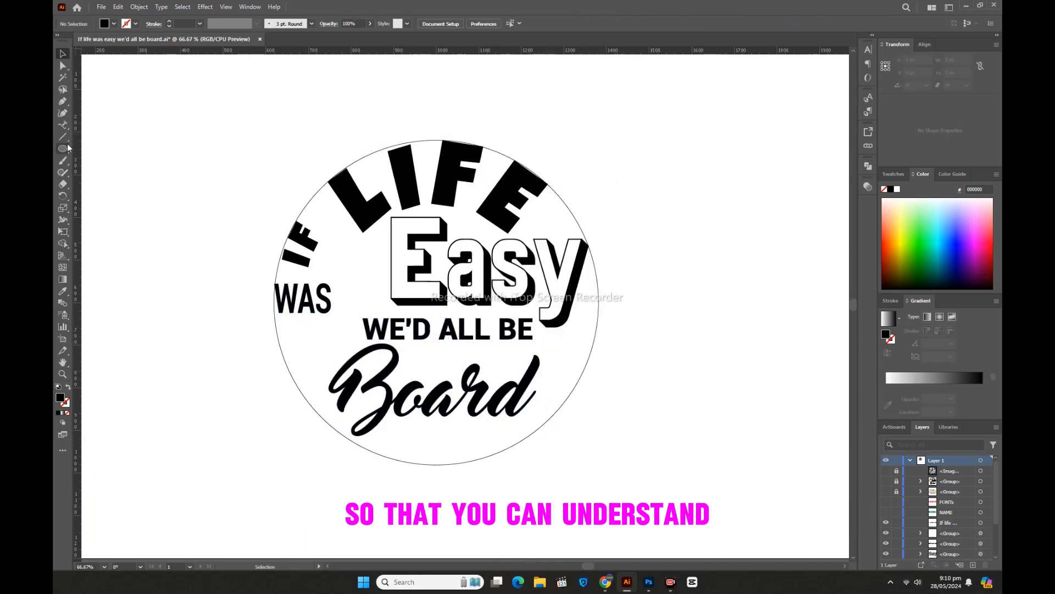
- Draw an unfilled, stroked rectangle about 750 by 65 px around 'WE'D ALL BE', spanning the circle's width
left_click_drag(63, 149, 99, 148)
left_click_drag(355, 329, 532, 349)
left_click_drag(603, 341, 660, 343)
left_click(68, 387)
left_click(652, 351)
left_click(588, 347)
left_click_drag(595, 334, 596, 333)
- Center 'WE'D ALL BE' and the rectangle on each other horizontally and vertically
left_click(373, 325)
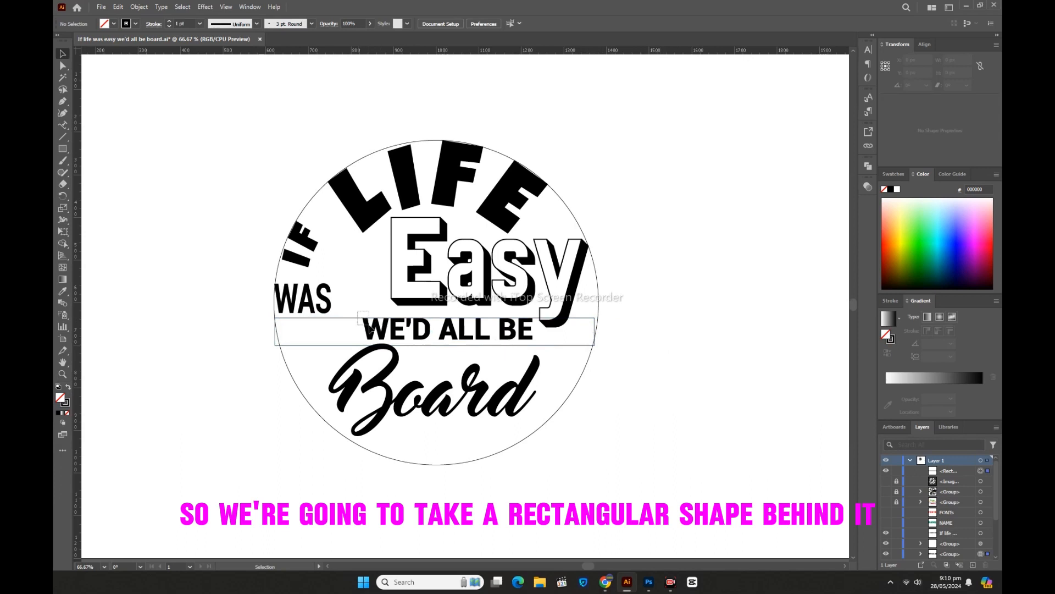
left_click_drag(369, 325, 372, 328)
left_click(467, 23)
left_click(510, 23)
left_click(671, 302)
- Set the rectangle's stroke weight to 6 pt
left_click(600, 344)
left_click(170, 21)
left_click(169, 22)
left_click(169, 21)
left_click(169, 22)
left_click(170, 21)
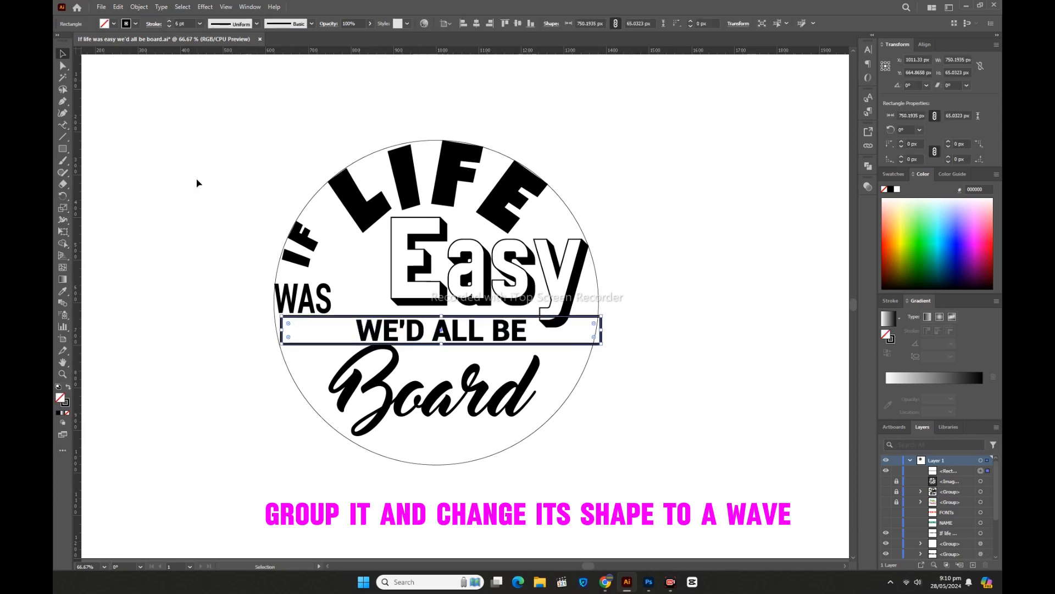
- Expand the rectangle's fill and stroke into shapes
left_click(139, 6)
left_click(164, 136)
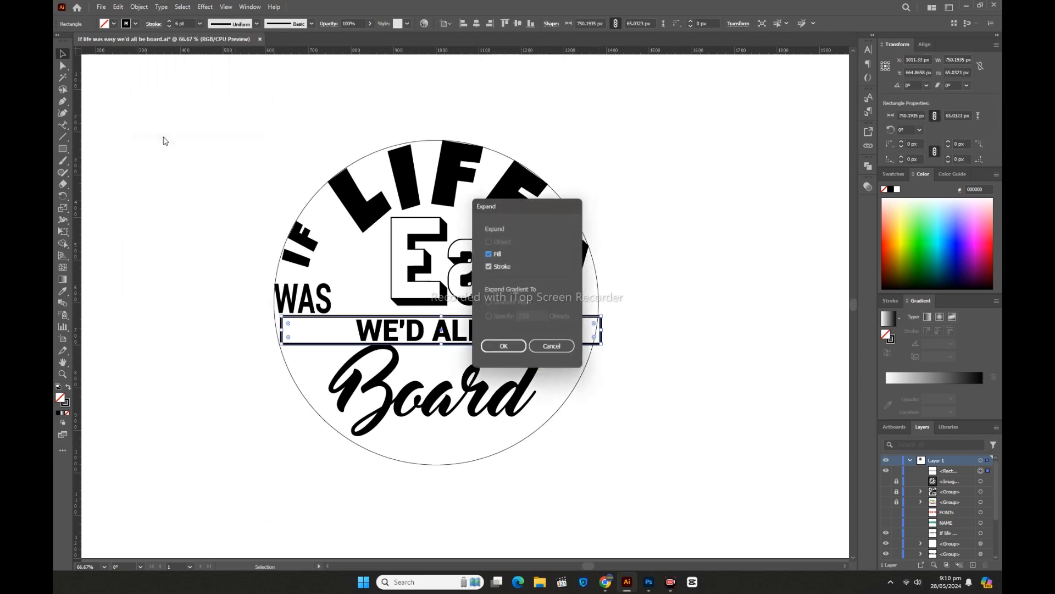
left_click(503, 343)
left_click(491, 364)
- Nudge the frame and 'WE'D ALL BE' sideways to sit centered in the circle, and group them as one banner
left_click_drag(353, 307, 364, 320)
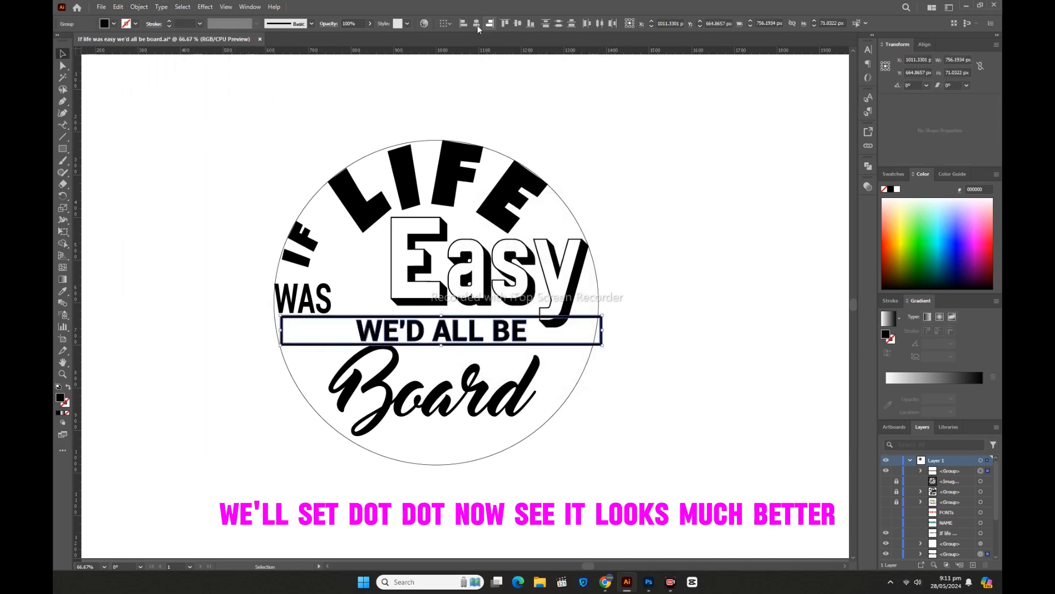
key("Left")
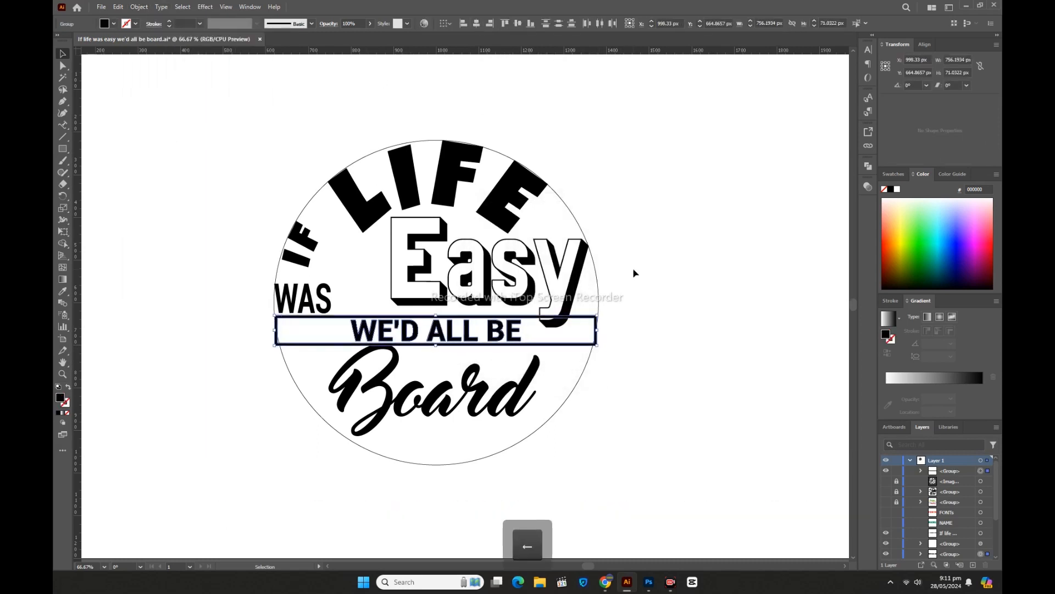
key("Left")
key("Left")
key("Left")
right_click(599, 329)
left_click(603, 333)
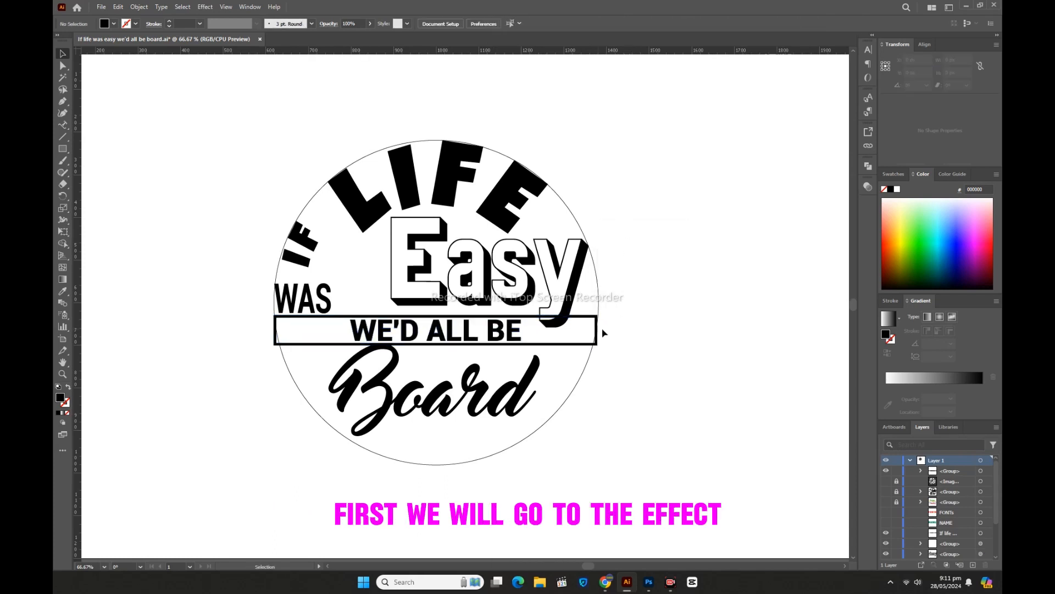
- Warp the banner with a horizontal Flag style at -60% bend and expand its appearance
left_click(468, 339)
left_click(205, 7)
mouse_move(258, 135)
left_click(332, 223)
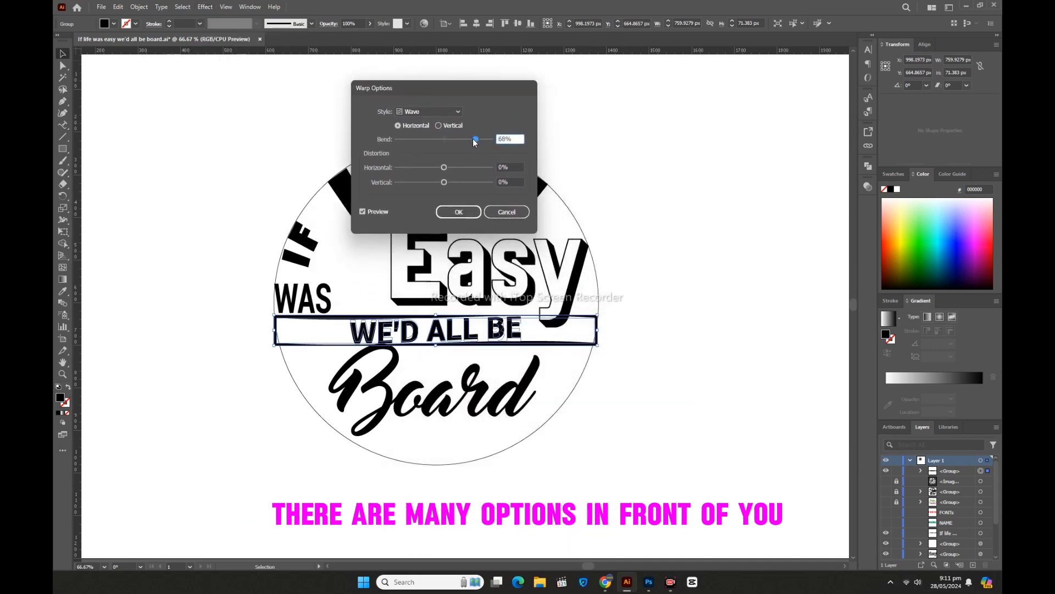
left_click(447, 112)
left_click(440, 207)
left_click_drag(440, 139, 415, 137)
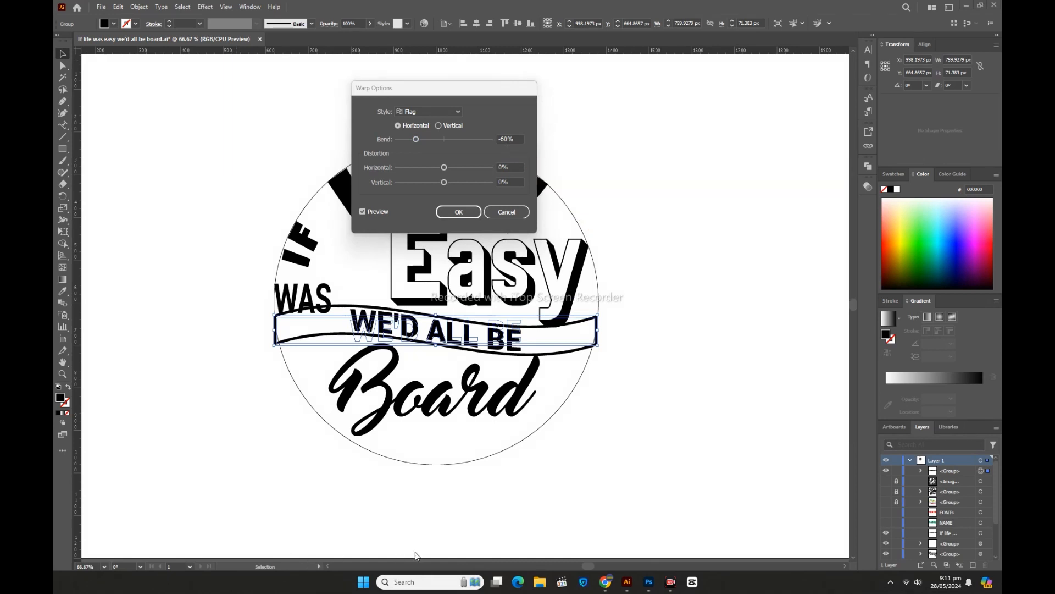
left_click(460, 213)
left_click(139, 6)
left_click(165, 146)
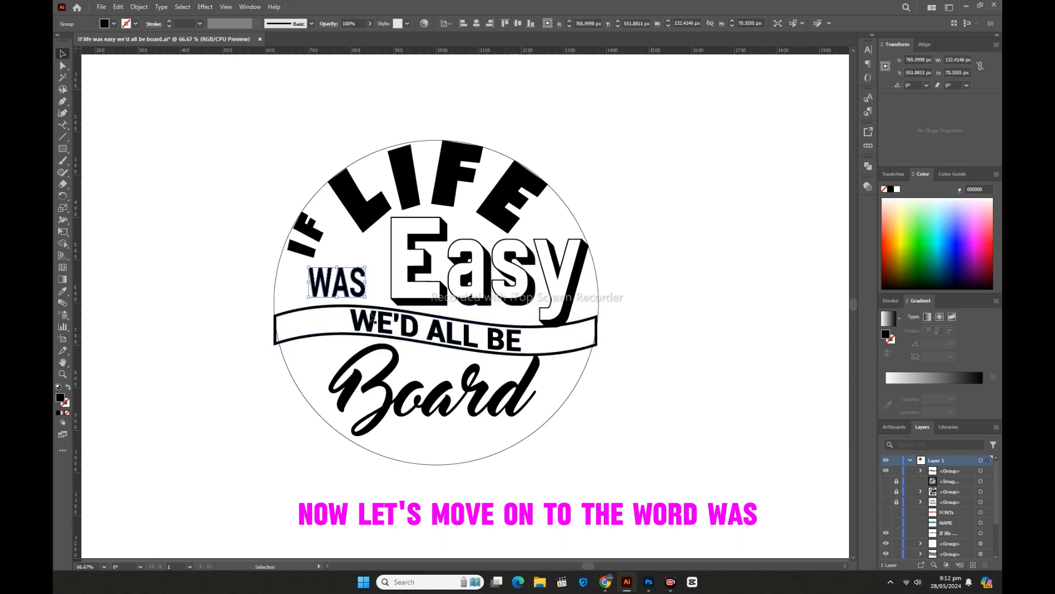
- Set 'WAS' aside outside the design and draw a solid black circle about 181 px wide beneath it
key("ctrl+z")
left_click(66, 152)
left_click(107, 172)
left_click_drag(172, 340, 210, 377)
key("v")
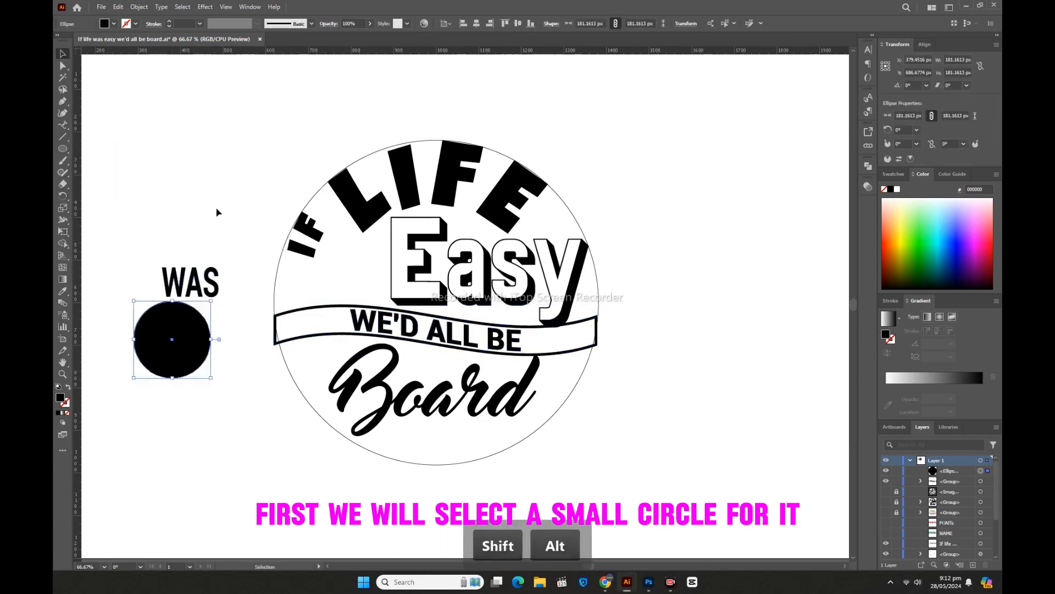
- Bring 'WAS' to the front and recolor it white
right_click(192, 289)
mouse_move(221, 476)
left_click(346, 474)
left_click(62, 291)
- Center 'WAS' and the black circle on each other and scale the circle down to about 157 px
left_click_drag(162, 199, 176, 341)
left_click(476, 24)
left_click(518, 23)
left_click(181, 311, "shift")
left_click_drag(221, 270, 215, 276)
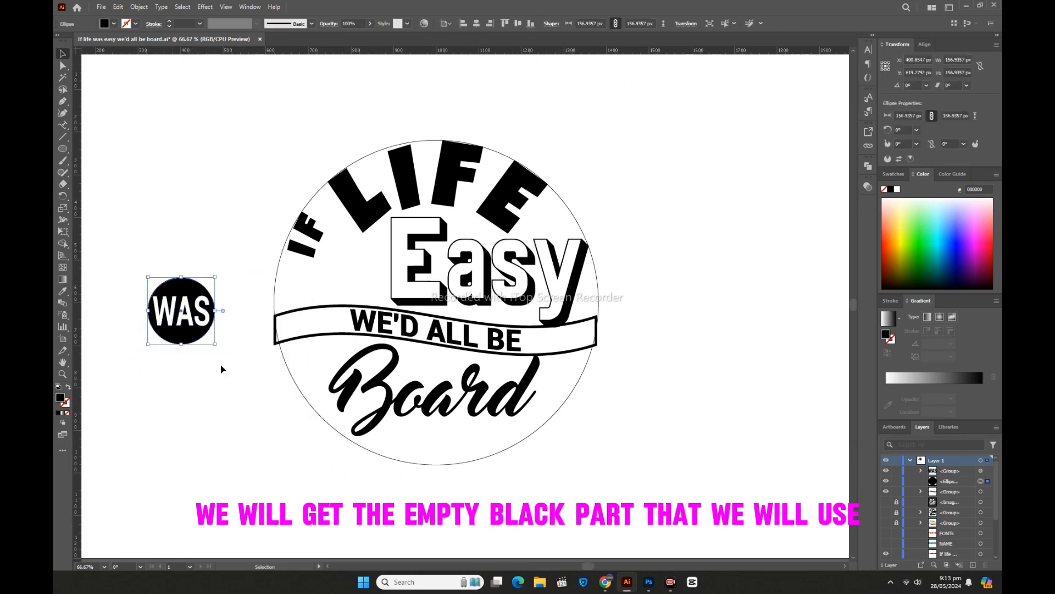
- Place the 'WAS' badge inside the large circle, below 'IF' and above the banner
left_click_drag(180, 310, 529, 236)
left_click(820, 250)
left_click_drag(322, 256, 320, 262)
left_click(220, 325)
- Scale 'Board' up so it fills more of the circle beneath the banner
left_click(385, 395)
left_click_drag(542, 438, 594, 429)
left_click(594, 429)
- Shear 'Easy' so the word slants within the design
left_click(566, 299)
left_click(63, 208)
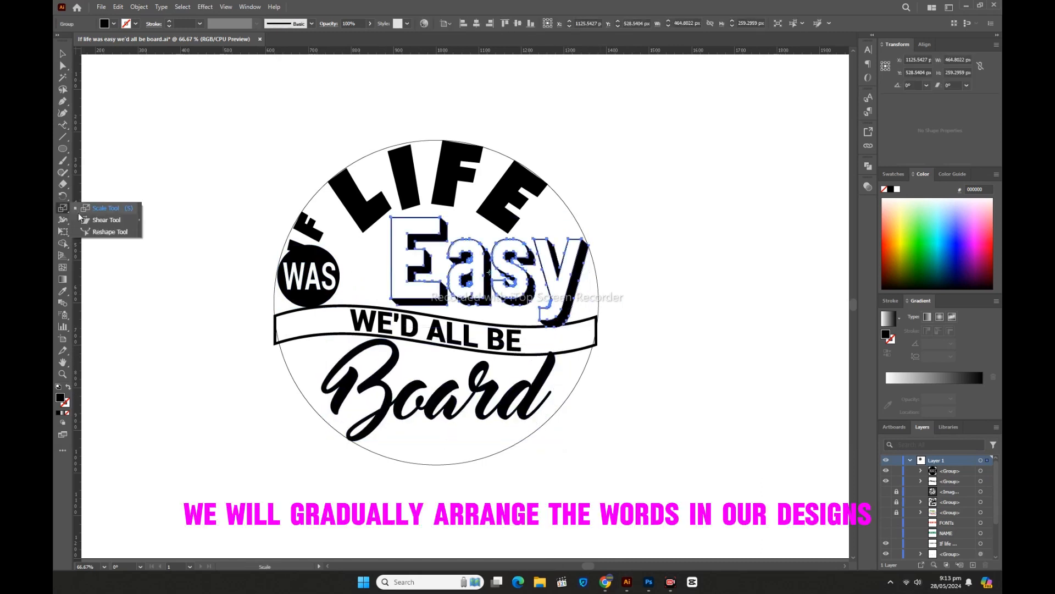
left_click_drag(579, 281, 570, 274)
key("v")
left_click(654, 316)
- Move 'IF' outside the large circle and set the 'WAS' badge against the circle's edge
left_click_drag(310, 277, 345, 273)
left_click(360, 236)
left_click_drag(306, 234, 281, 188)
left_click_drag(349, 273, 309, 273)
- Scale 'Easy' down to about 456 px wide and reposition it just above the banner
left_click(414, 277)
left_click_drag(391, 268, 383, 269)
left_click_drag(585, 321, 577, 318)
left_click_drag(544, 275, 551, 278)
key("Right")
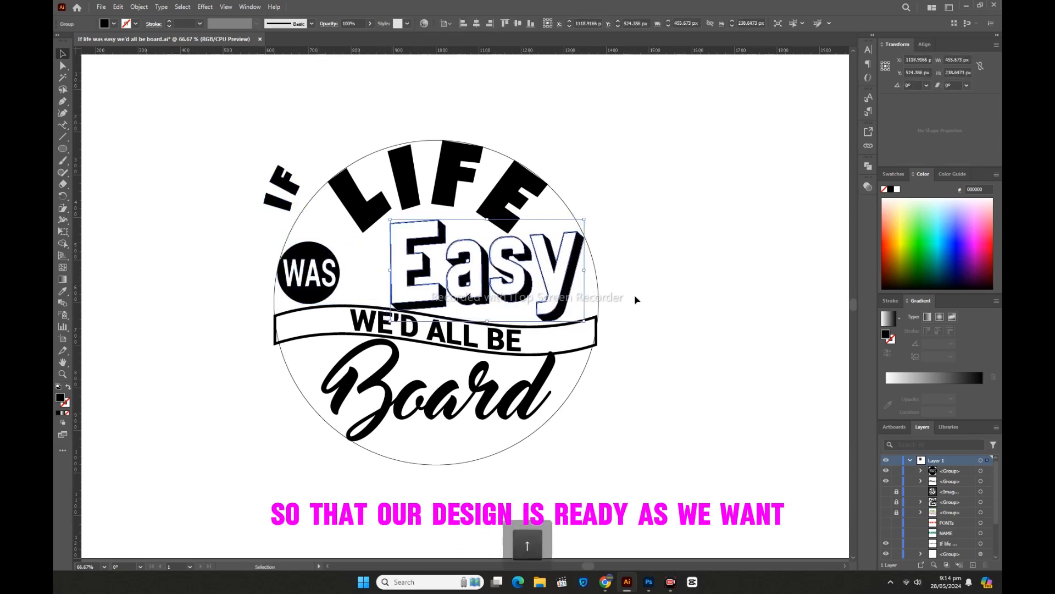
- Shear 'Easy' further so its baseline rises toward the 'y', following the banner's curve
left_click(63, 208)
left_click_drag(550, 320, 545, 306)
key("v")
- Rotate 'LIFE' about 10.6° counterclockwise and shift it along the circle's upper edge
left_click(519, 208)
left_click_drag(551, 138, 541, 118)
left_click_drag(525, 181, 502, 183)
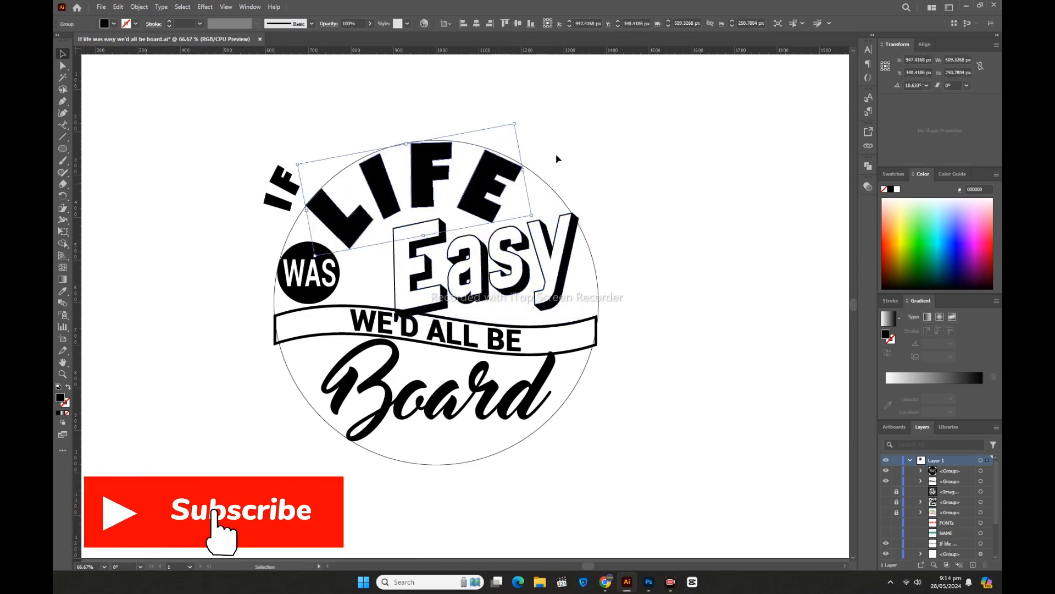
key("Up")
left_click(691, 244)
- Move 'Easy' up tight between 'LIFE' and the banner
left_click(461, 272)
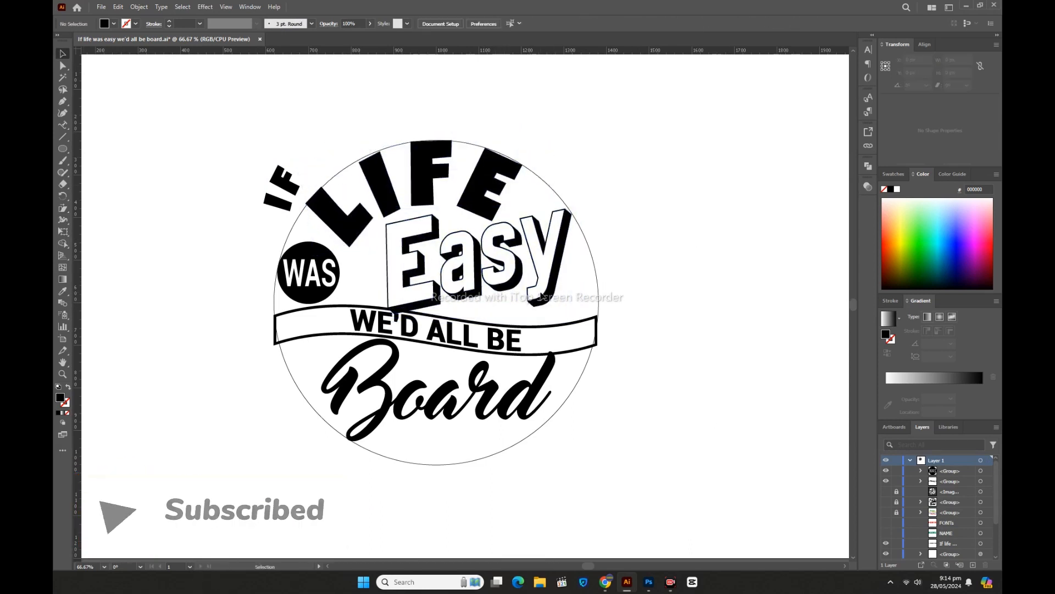
left_click_drag(481, 315, 480, 308)
left_click(699, 379)
- Place a slightly smaller 'WAS' badge beneath the 'L' of 'LIFE' and move 'IF' back inside the circle's edge
left_click_drag(318, 283, 361, 285)
left_click_drag(383, 243, 376, 250)
left_click_drag(274, 206, 285, 242)
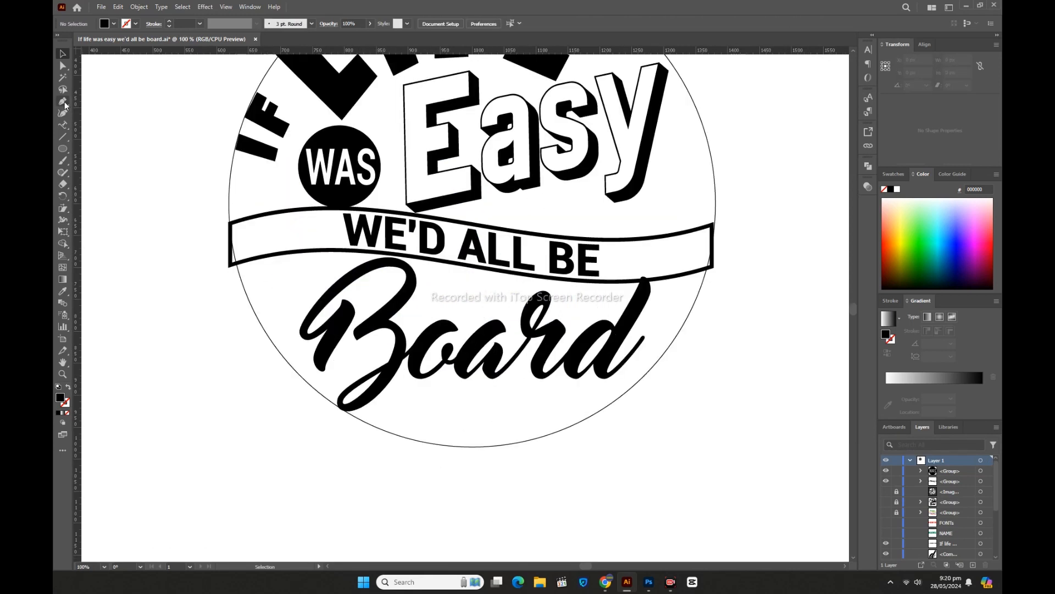
- Draw a closed, unfilled swash with the Pen tool from the 'd' of 'Board' along the circle's lower edge to the 'B'
left_click(642, 338)
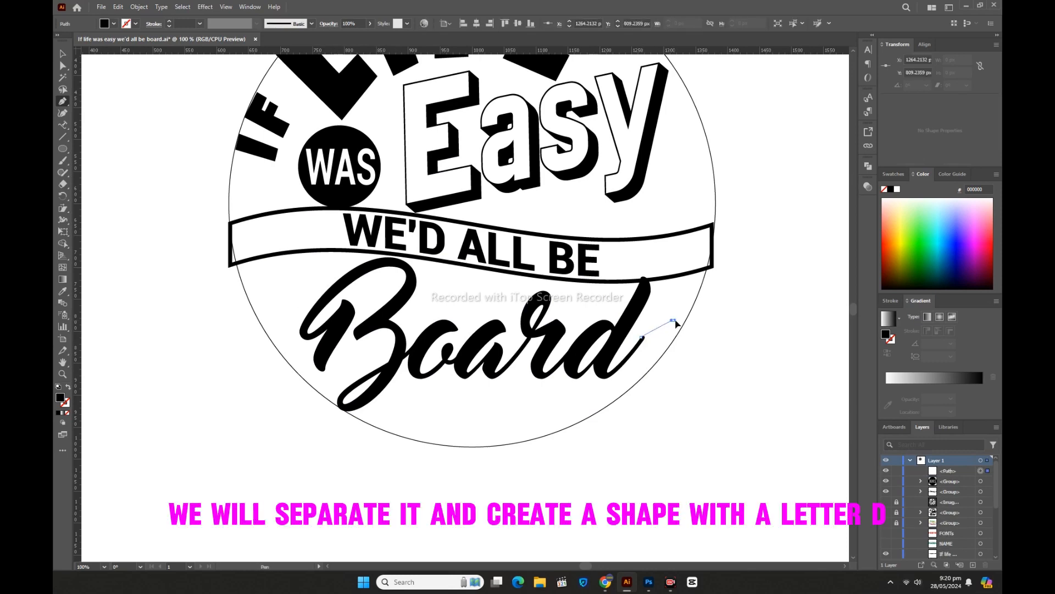
left_click_drag(688, 330, 688, 330)
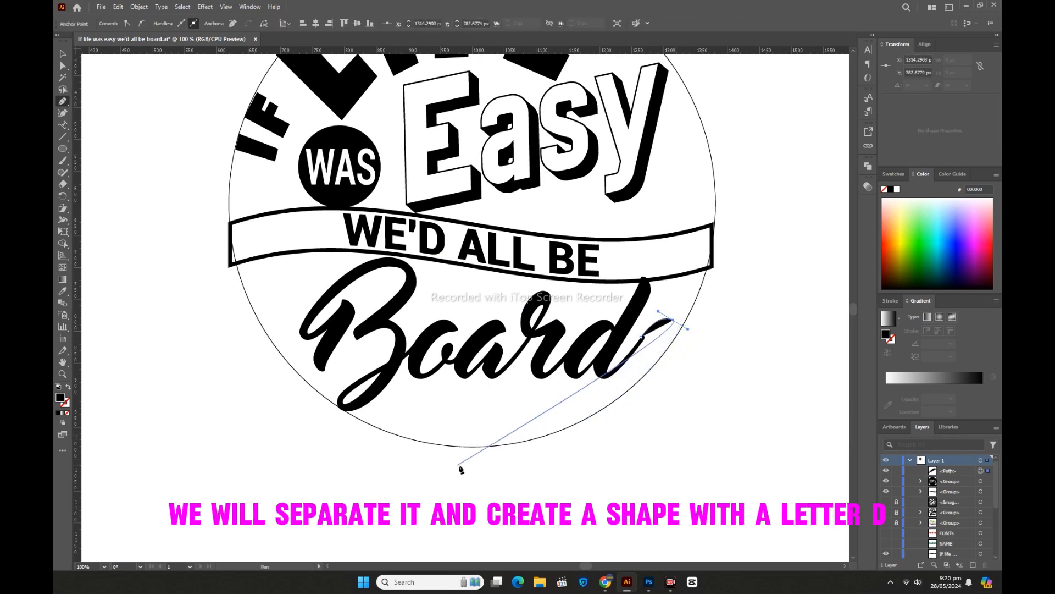
left_click_drag(495, 440, 436, 465)
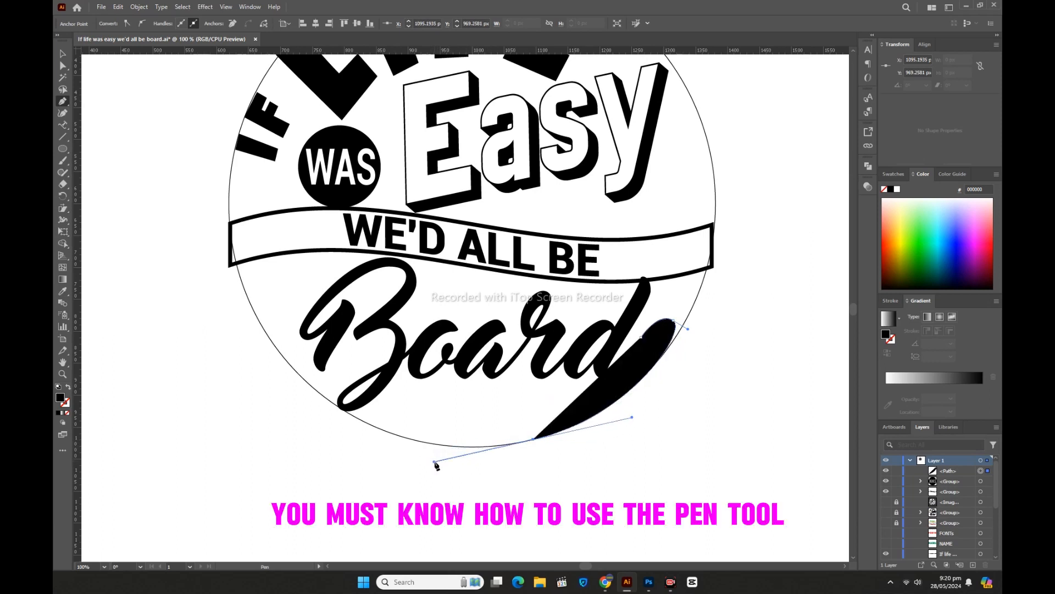
left_click(371, 426)
left_click(68, 387)
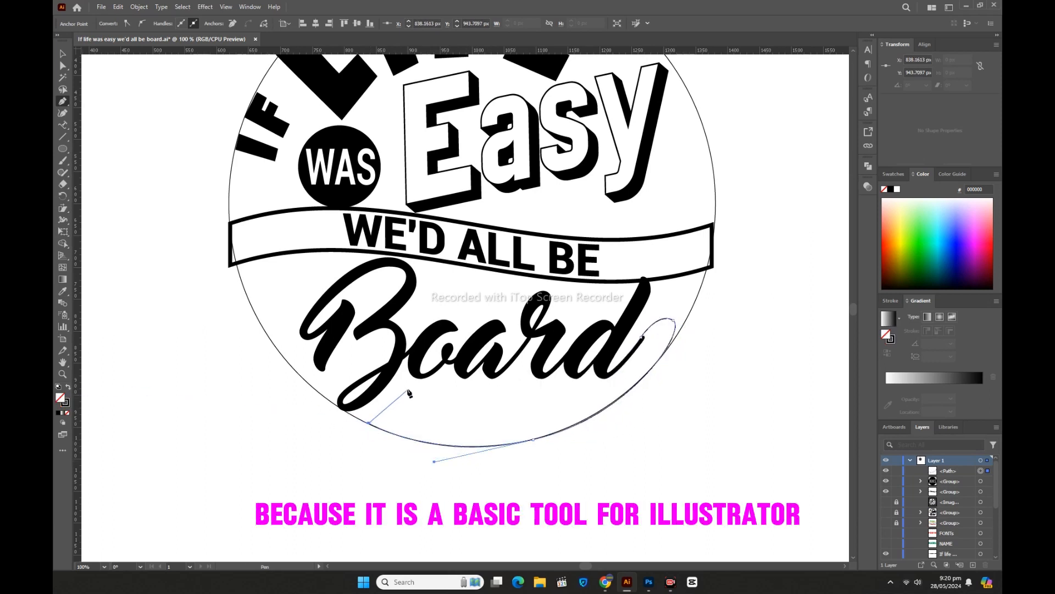
left_click_drag(412, 367, 415, 362)
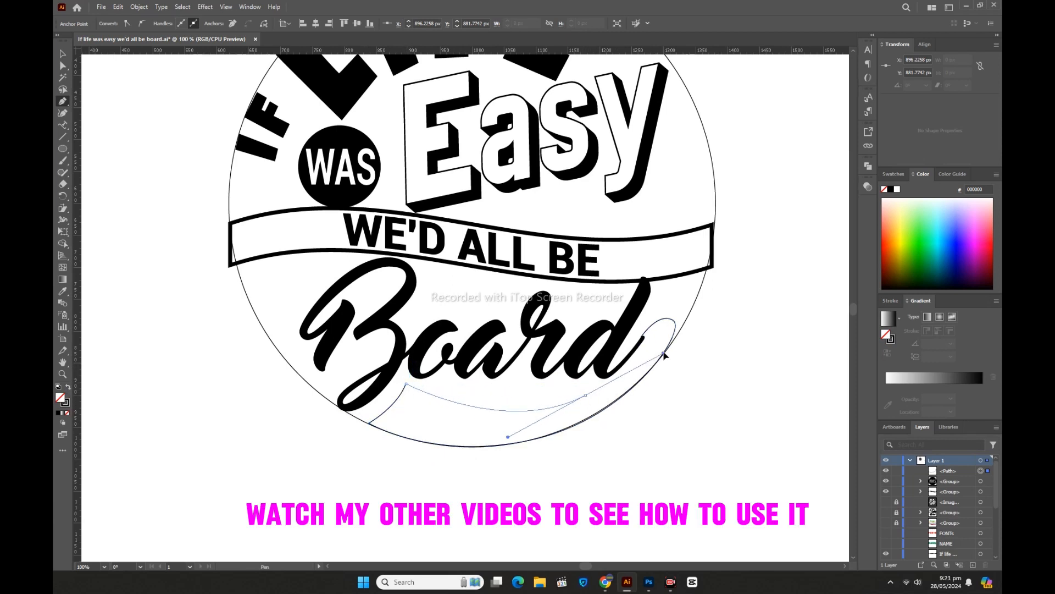
left_click(643, 337)
left_click(644, 339)
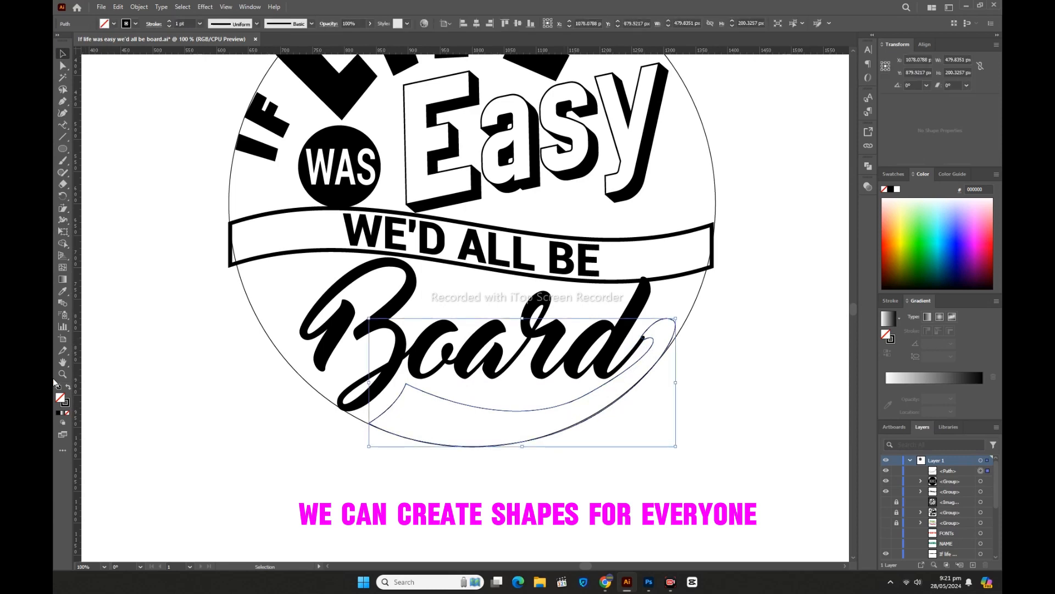
- Give the swash under 'Board' a solid black fill and no stroke
left_click(68, 387)
left_click(623, 418)
scroll(632, 417, "down", 1)
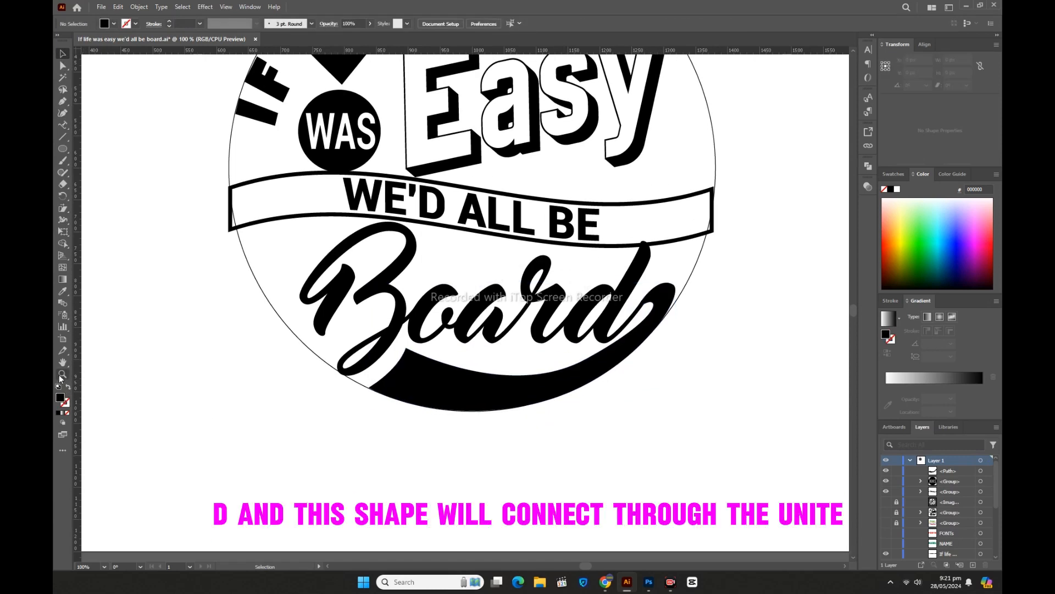
- Select 'Board' together with the swash and unite them into one shape with Pathfinder
left_click(548, 346)
left_click(561, 301)
left_click(509, 278)
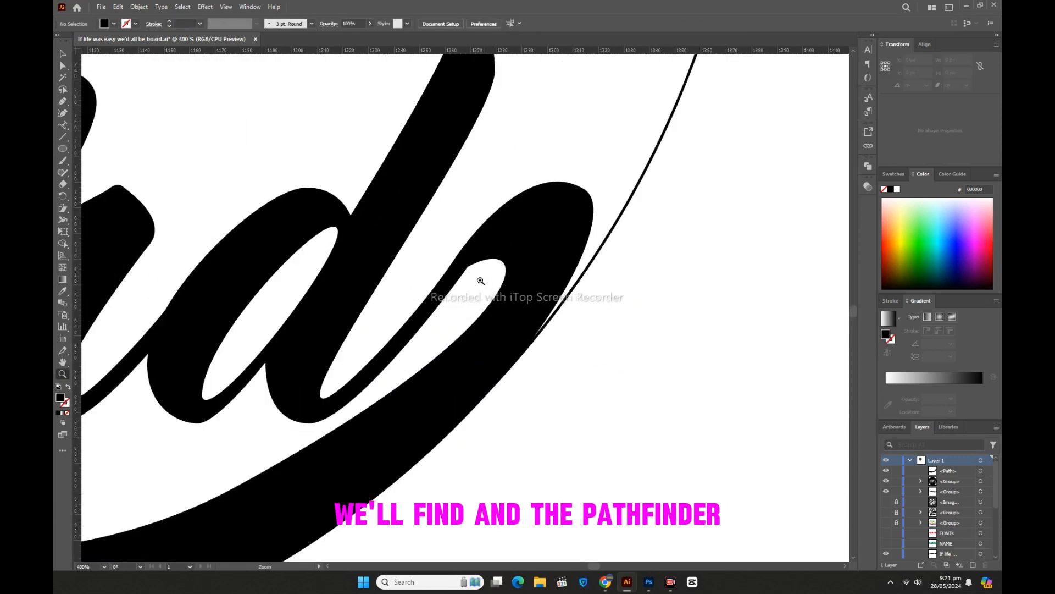
left_click(490, 278)
right_click(334, 225)
left_click(445, 198)
left_click(446, 198)
left_click(481, 272)
left_click(425, 259)
left_click_drag(426, 262, 472, 296)
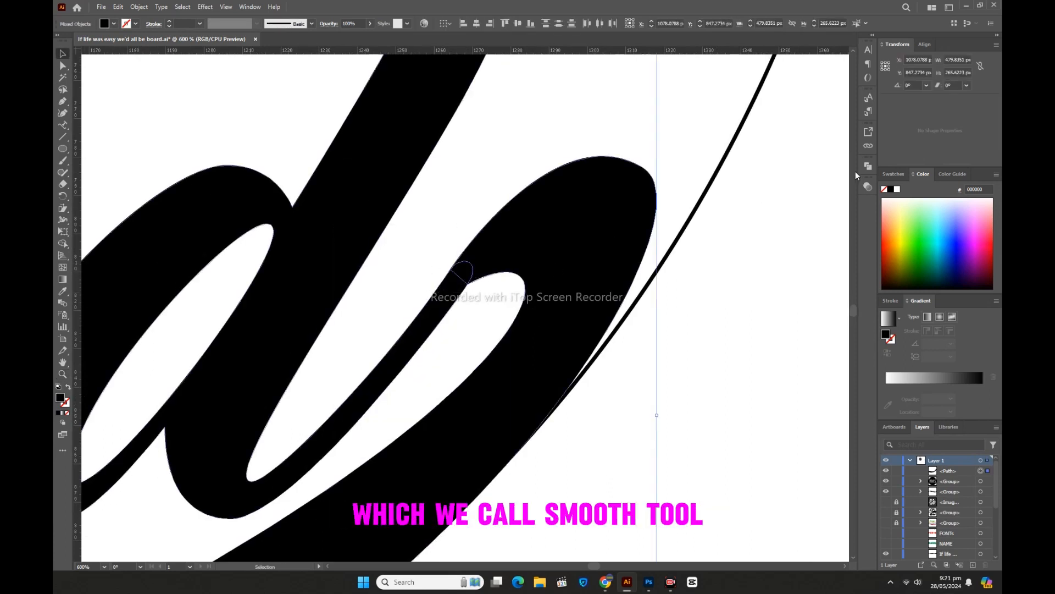
left_click(867, 166)
- Smooth the inner and outer edges where the 'd' meets the swash with the Smooth tool
left_click_drag(66, 174, 91, 200)
left_click(456, 281)
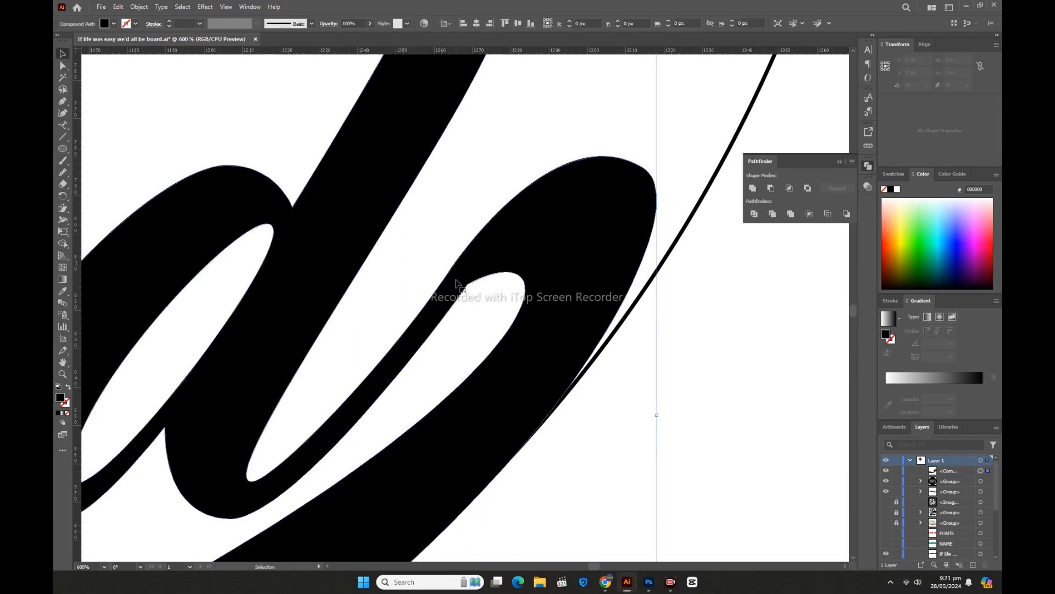
left_click_drag(466, 293, 456, 297)
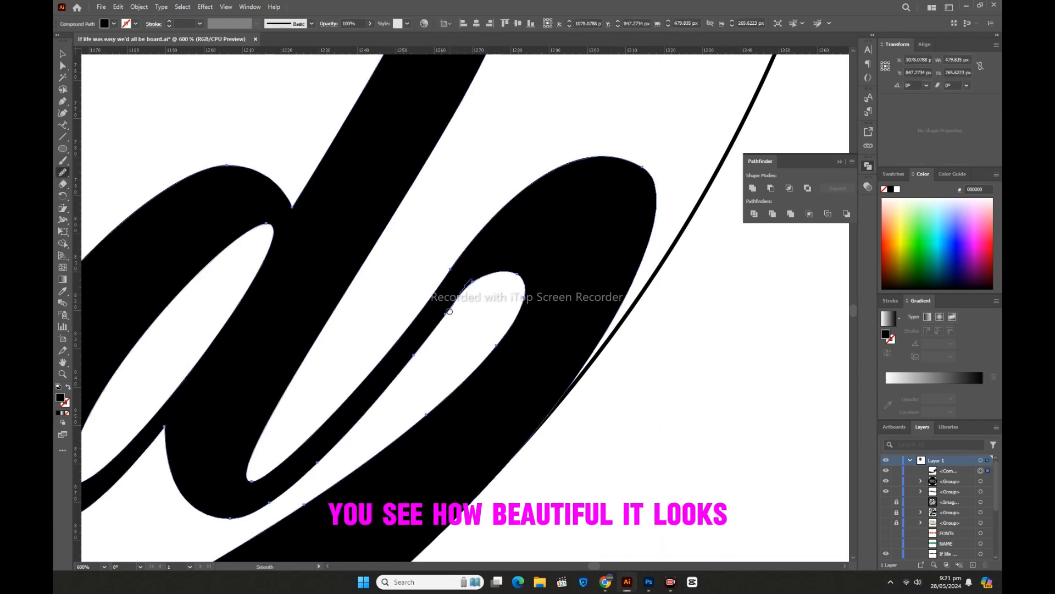
left_click_drag(471, 242, 532, 231)
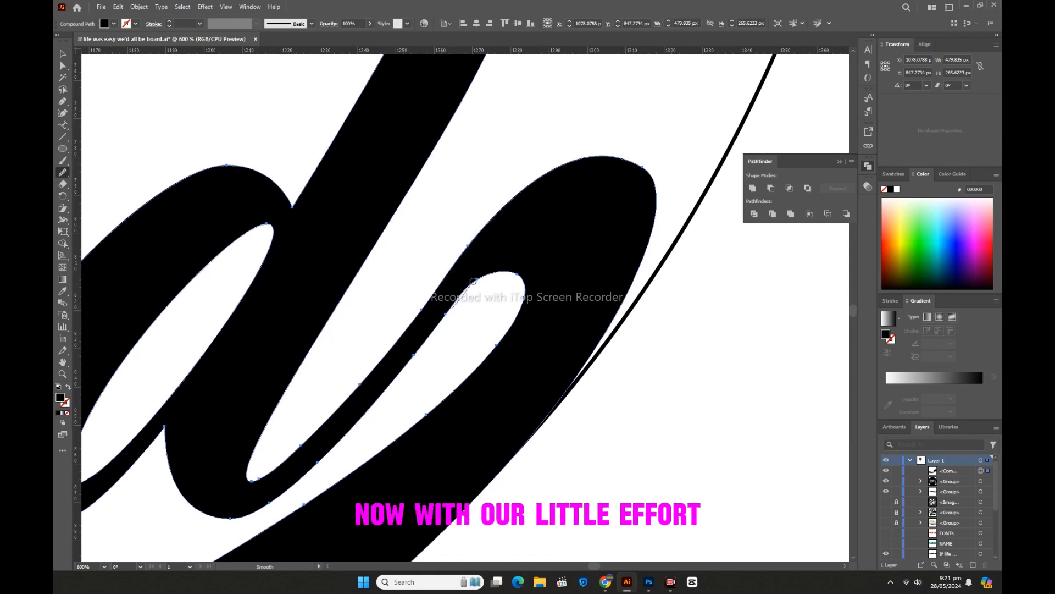
left_click(63, 54)
left_click(203, 127)
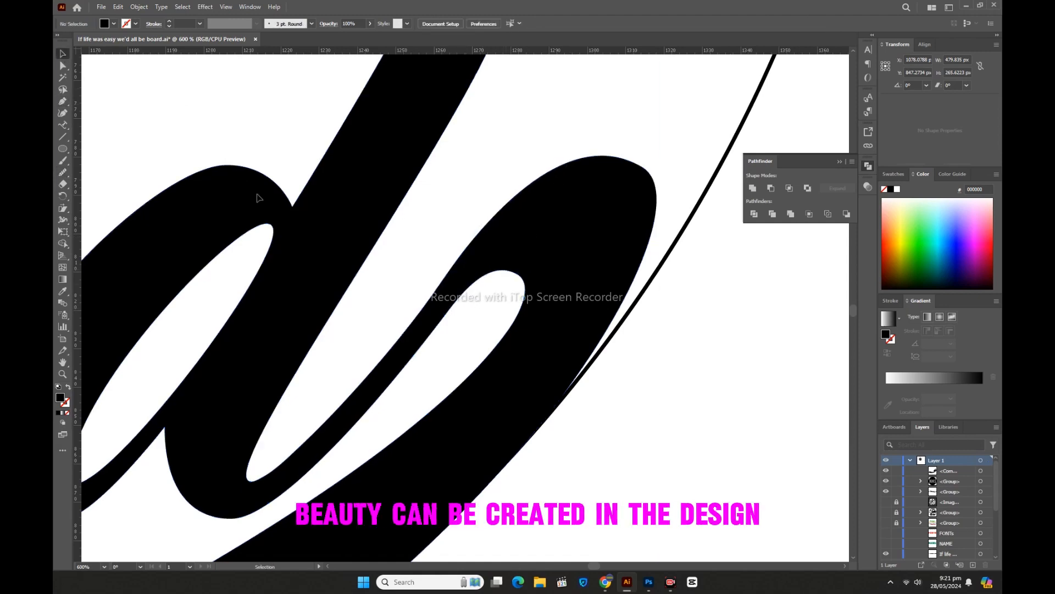
key("ctrl+minus")
key("ctrl+minus")
key("ctrl+minus")
key("ctrl+minus")
key("ctrl+minus")
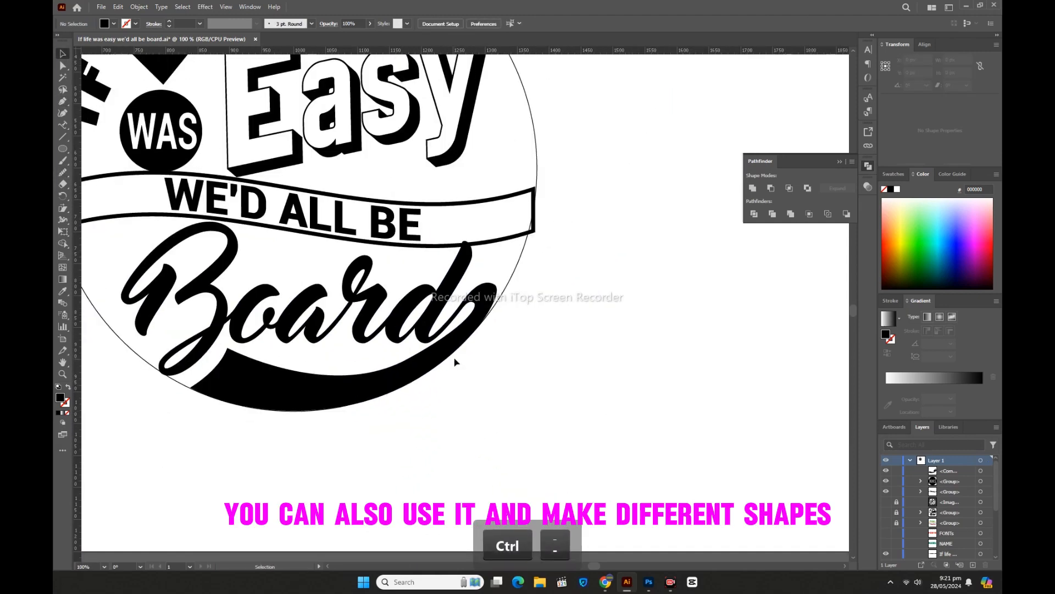
- Draw a curved line with the Pen tool inside the banner's left end, from its edge to 'WE'D', following the top curve
left_click(62, 374)
left_click(245, 185)
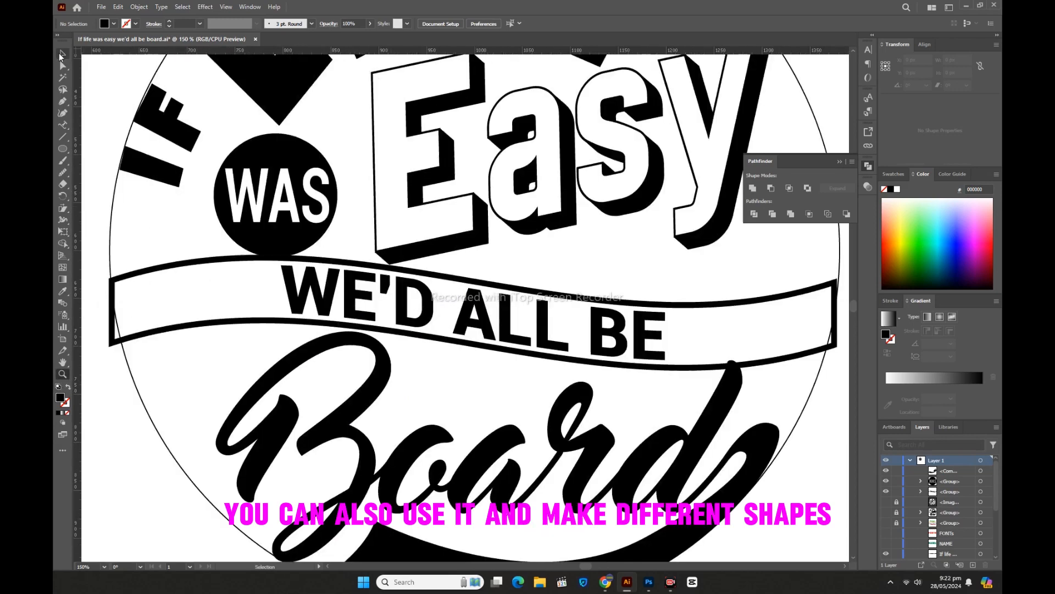
key("ctrl+minus")
key("ctrl+minus")
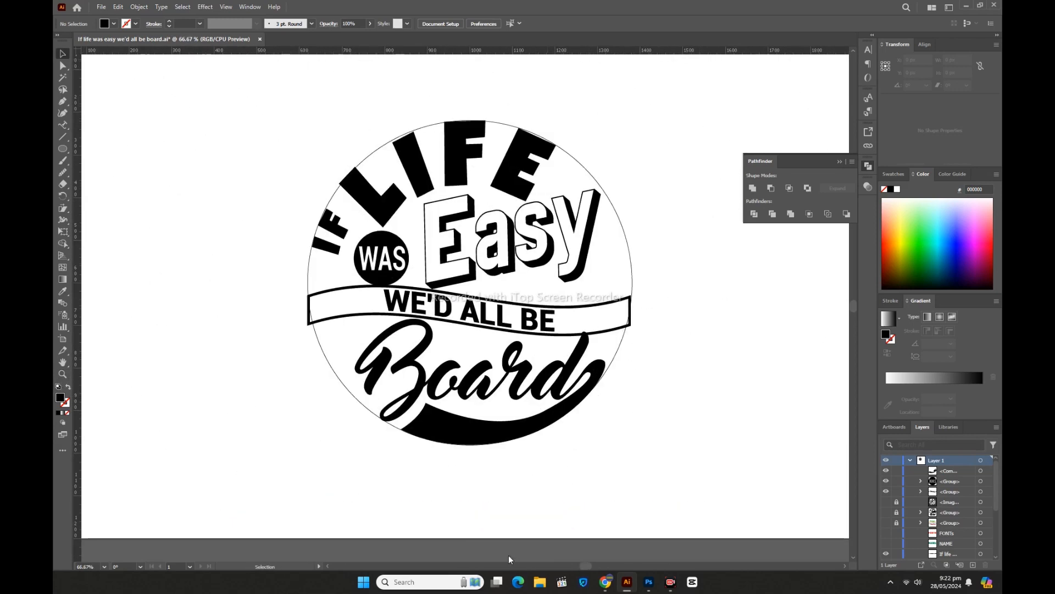
key("ctrl+plus")
key("ctrl+plus")
left_click(63, 102)
left_click(264, 306)
left_click_drag(476, 298, 486, 300)
left_click(63, 54)
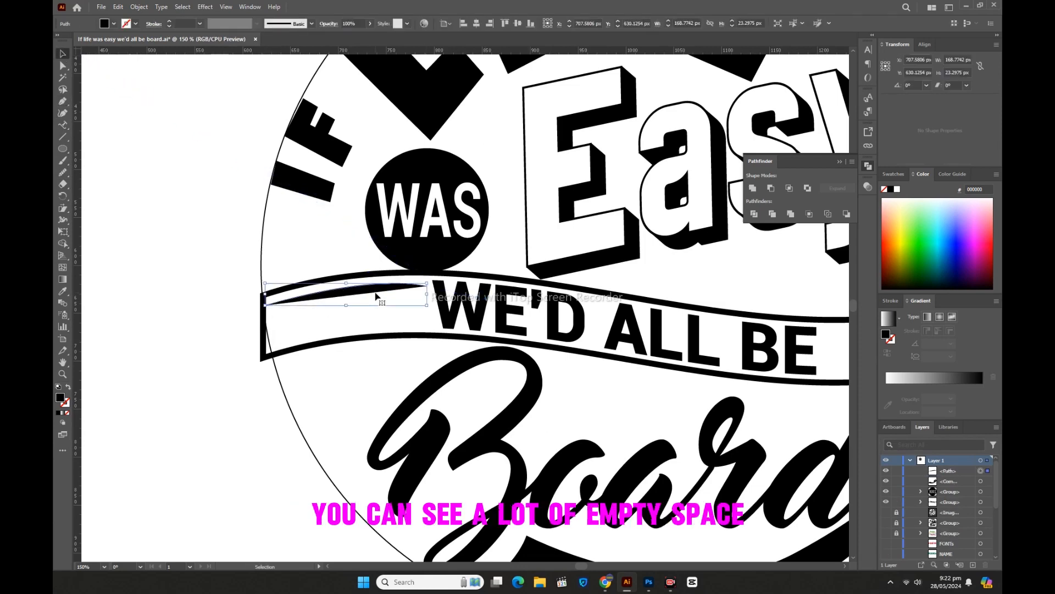
- Give the curved line no fill and a 4 pt black stroke, and expand it into a shape
left_click(68, 387)
left_click(235, 25)
left_click(169, 21)
left_click(169, 20)
left_click(169, 21)
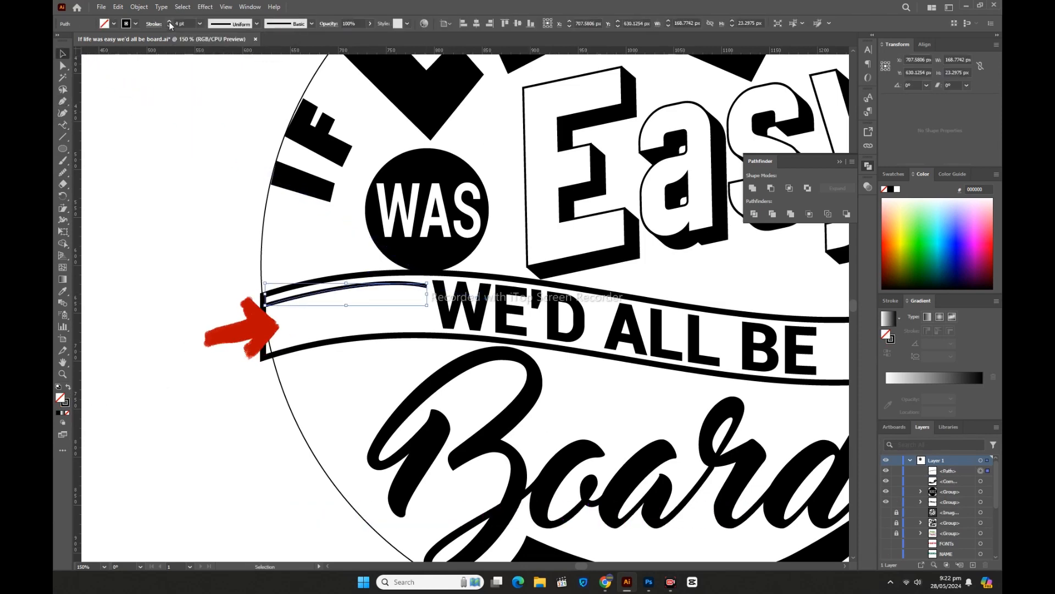
left_click(138, 7)
left_click(160, 139)
left_click(503, 346)
left_click(179, 332)
- Fill the banner's left end with four evenly spaced copies of the line below the first and group all the lines
left_click_drag(371, 286, 372, 297)
key("ctrl+d")
key("ctrl+d")
key("ctrl+d")
left_click(413, 315, "shift")
left_click(413, 304, "shift")
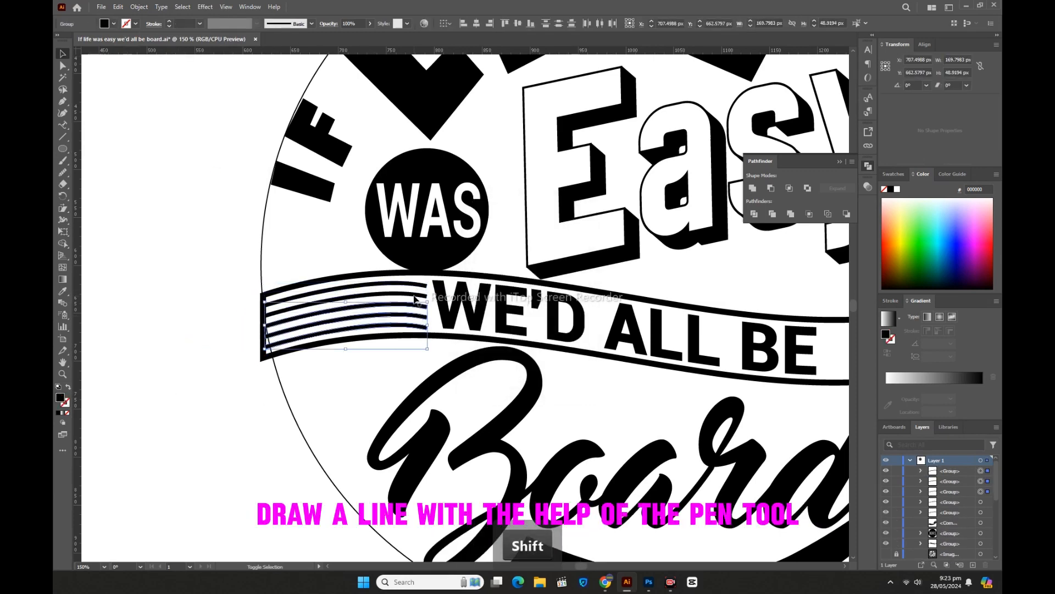
key("ctrl+g")
left_click(212, 407)
key("ctrl+minus")
key("ctrl+minus")
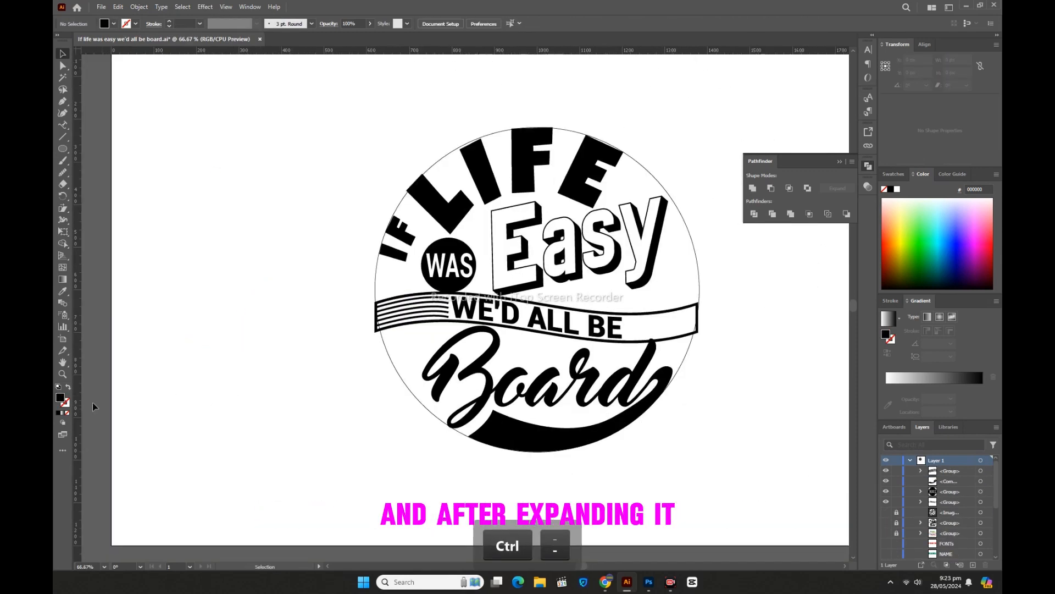
- Copy the line group to the banner's right end beside 'BE' and nudge it right and down inside the outline
key("z")
left_click(545, 346)
left_click_drag(262, 268, 625, 269)
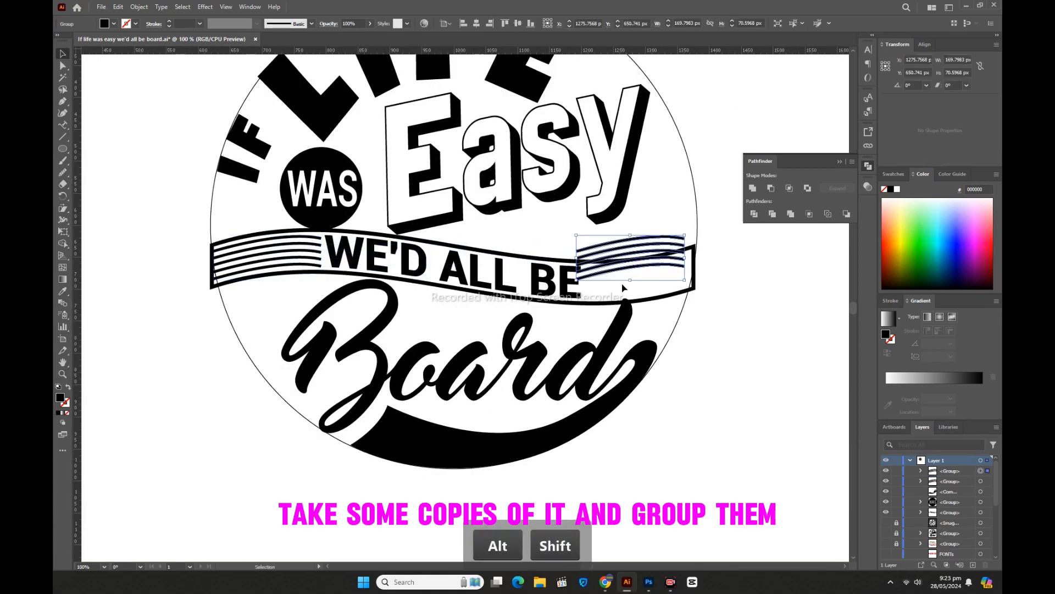
key("Down")
key("Right")
key("Right")
key("Right")
key("Right")
key("Right")
key("Right")
key("Right")
key("Right")
key("Down")
key("Down")
key("Down")
key("Down")
key("Down")
key("Down")
- Reflect the copied lines across both axes so they follow the curve of the banner's right end
right_click(622, 285)
mouse_move(657, 478)
left_click(760, 517)
left_click(602, 331)
right_click(657, 267)
mouse_move(681, 462)
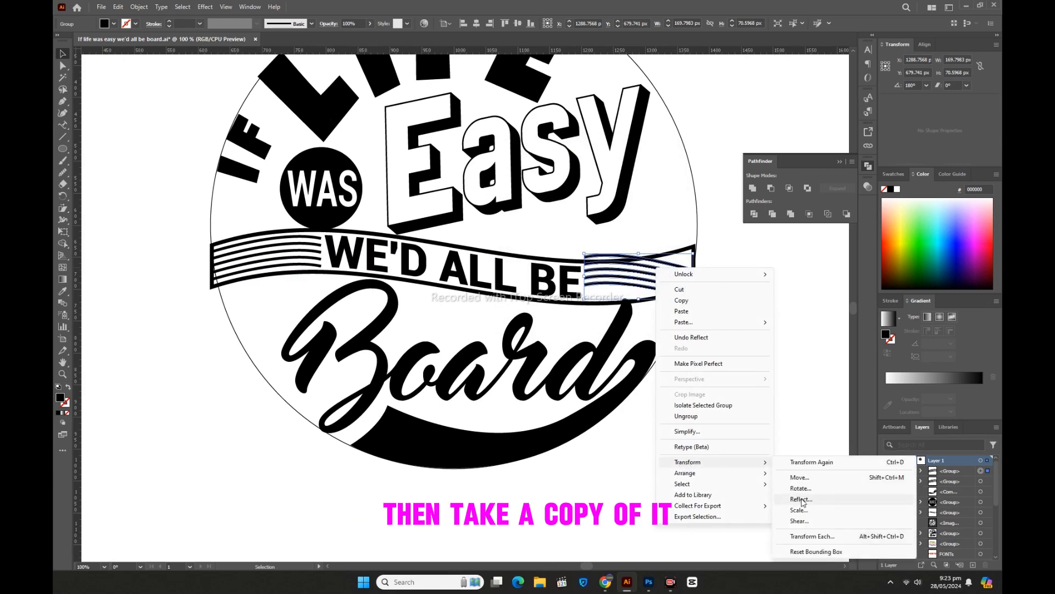
left_click(803, 500)
left_click(531, 184)
left_click(592, 296)
left_click(745, 345)
scroll(676, 372, "up", 1)
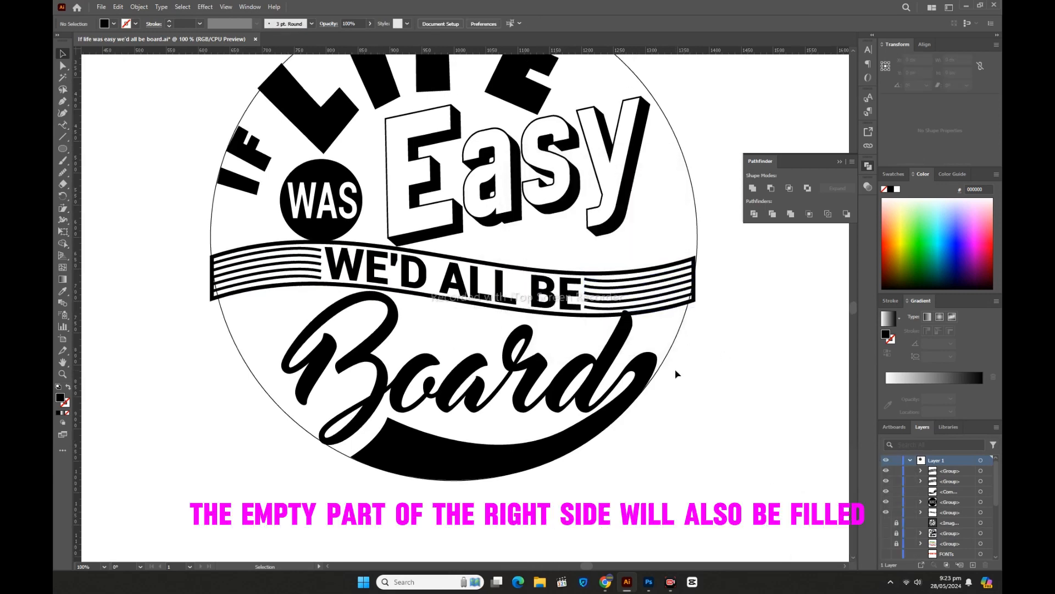
- Trim the ends of the left banner lines beside 'WE'D' at a slant with the Eraser tool
left_click(62, 374)
left_click(368, 280)
left_click(468, 297)
left_click(468, 296)
left_click(62, 54)
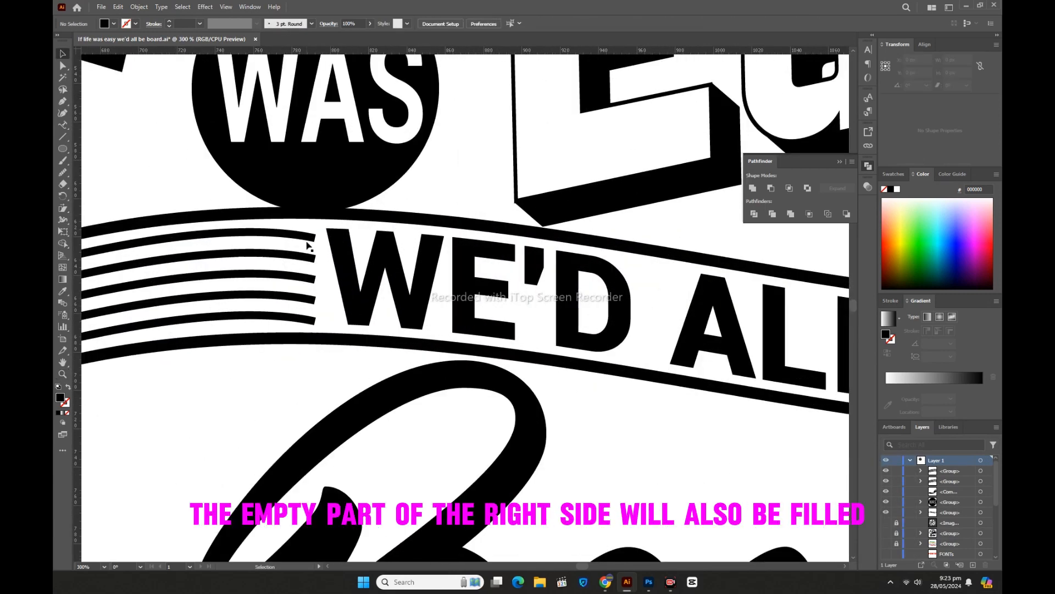
left_click(297, 237)
key("shift+e")
mouse_move(333, 215)
left_mouse_down()
mouse_move(336, 284)
mouse_move(339, 275)
left_mouse_up()
left_click_drag(313, 213, 336, 274)
left_click(63, 54)
left_click(433, 405)
key("ctrl+minus")
key("ctrl+minus")
- Trim the inner ends of the right banner lines beside 'BE' with the Eraser tool
left_click(63, 374)
left_click(592, 335)
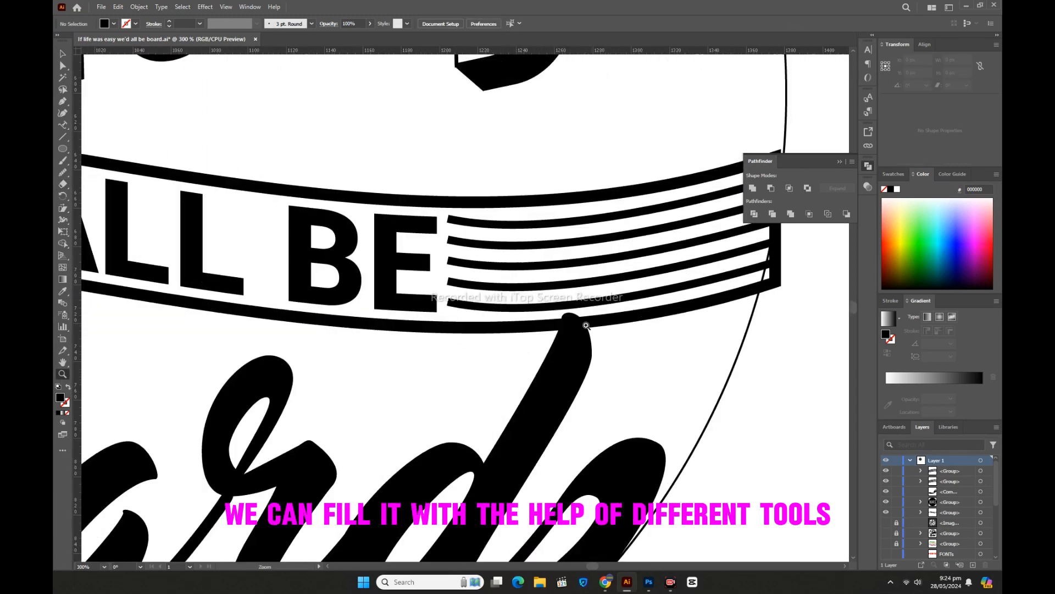
left_click(452, 219)
left_click(62, 184)
mouse_move(425, 197)
left_mouse_down()
mouse_move(424, 348)
mouse_move(433, 352)
left_mouse_up()
key("ctrl+minus")
key("ctrl+minus")
key("ctrl+minus")
key("ctrl+minus")
left_click(62, 53)
left_click(264, 516)
- Group the left and right sets of banner lines together
left_click(62, 375)
left_click(379, 317)
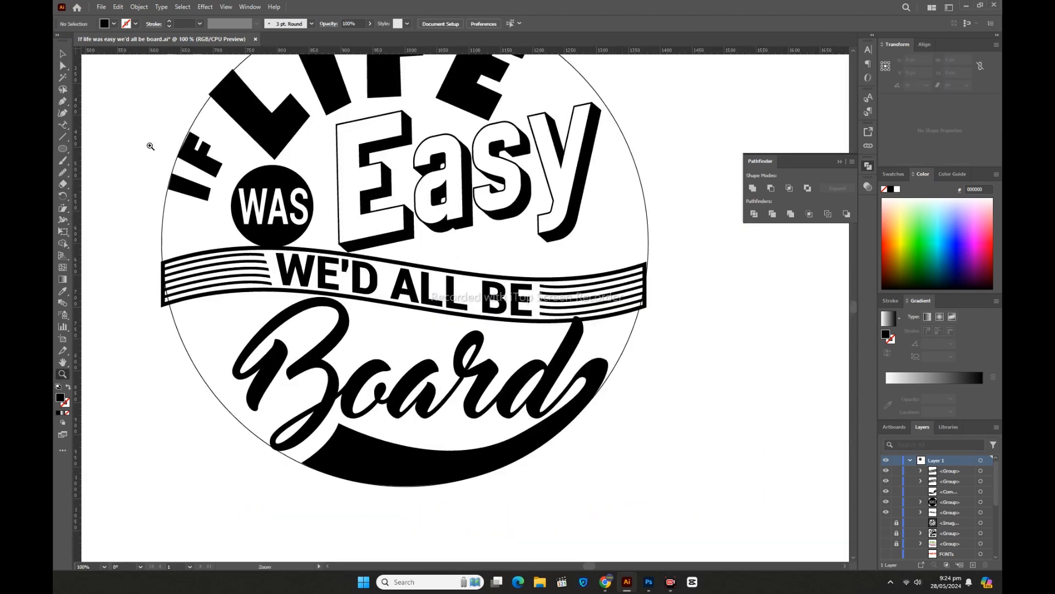
left_click(199, 276)
left_click(625, 284, "shift")
key("ctrl+g")
left_click(660, 291)
key("ctrl+minus")
key("ctrl+minus")
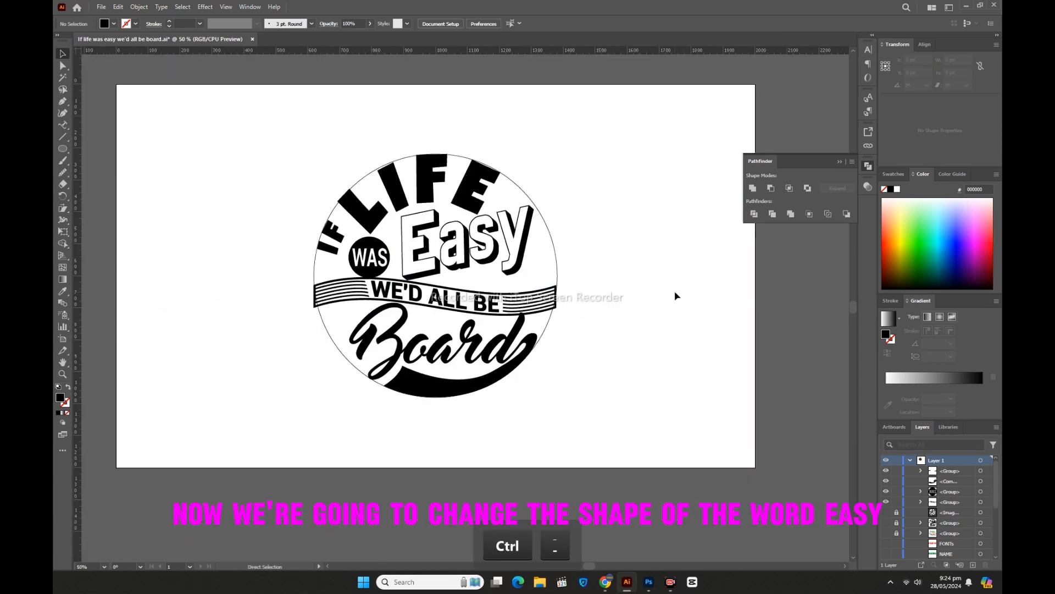
- Try to reshape 'Easy' with Free Distort by pulling its lower-right corner outward
left_click(467, 242)
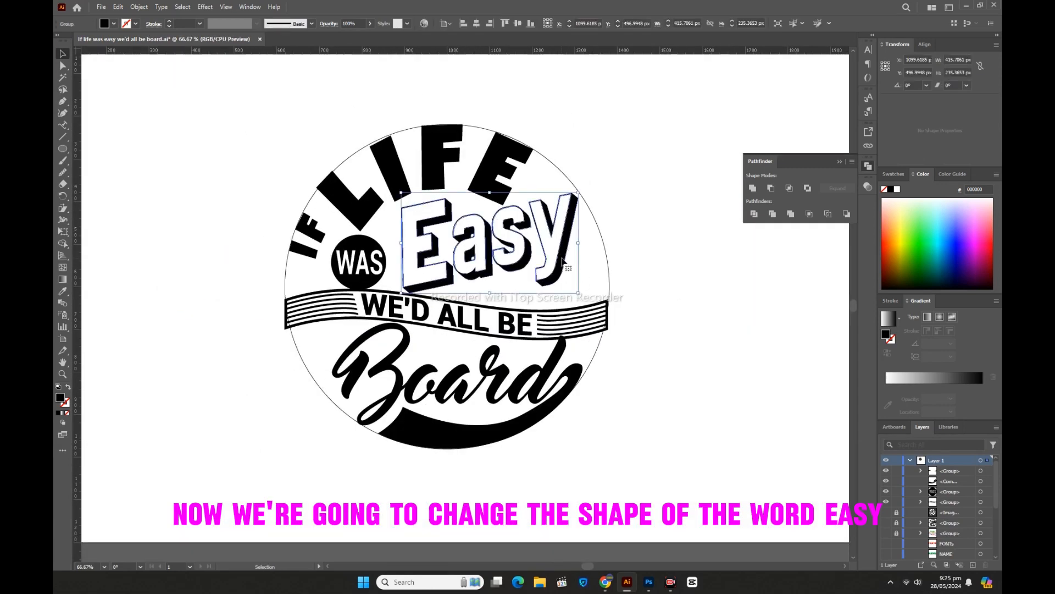
left_click_drag(63, 208, 99, 221)
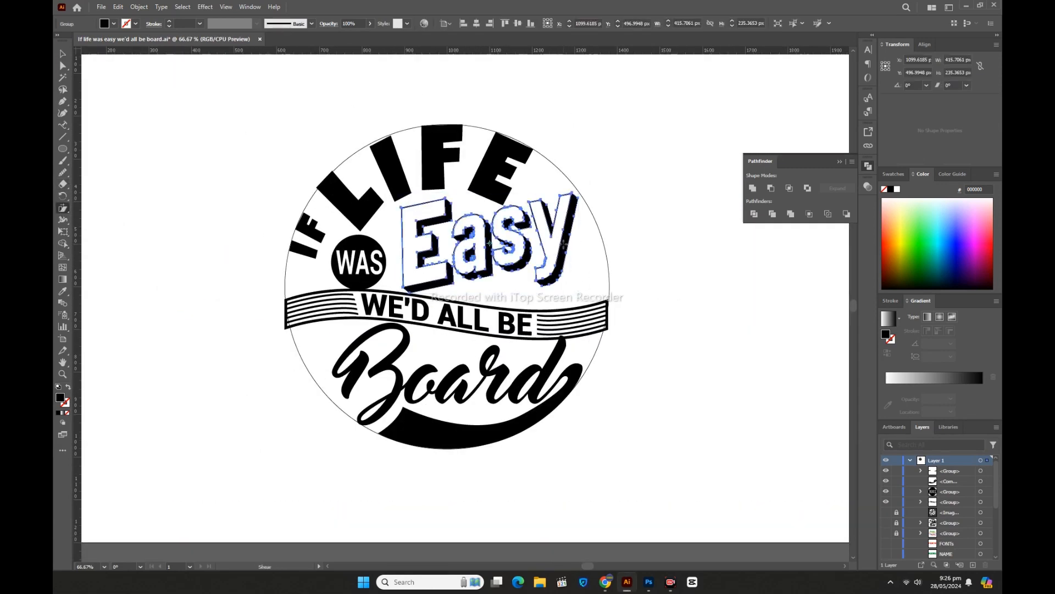
left_click(62, 54)
left_click(205, 6)
mouse_move(242, 87)
left_click(352, 87)
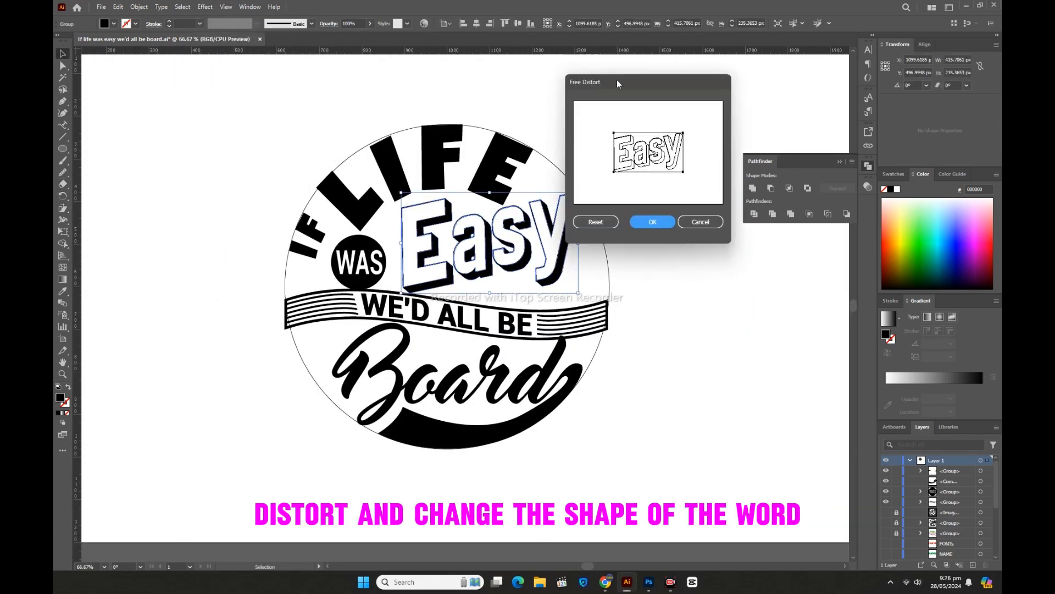
left_click_drag(615, 81, 659, 74)
left_click_drag(726, 166, 760, 180)
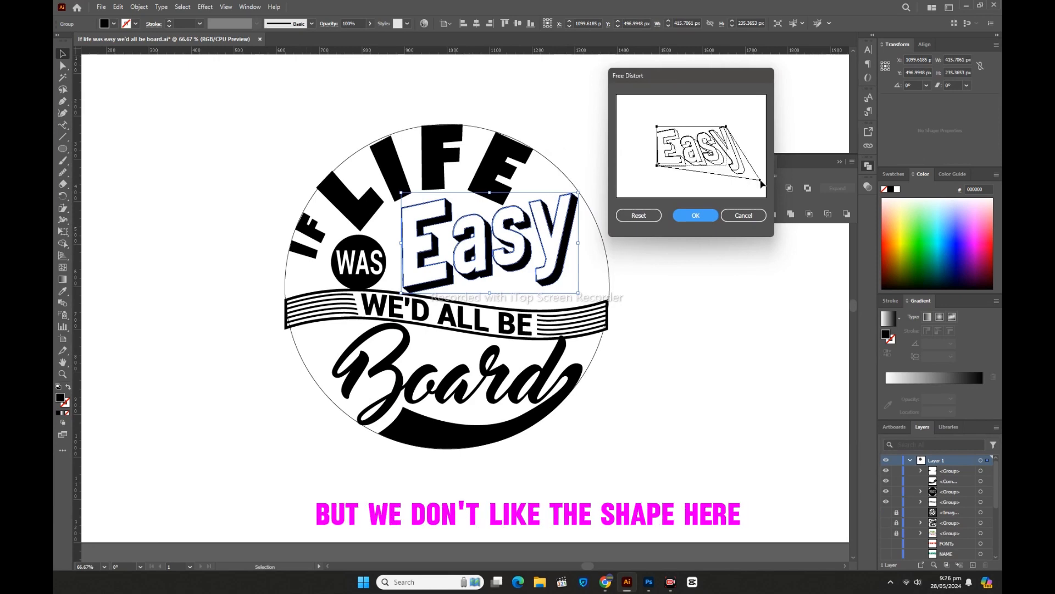
left_click(704, 217)
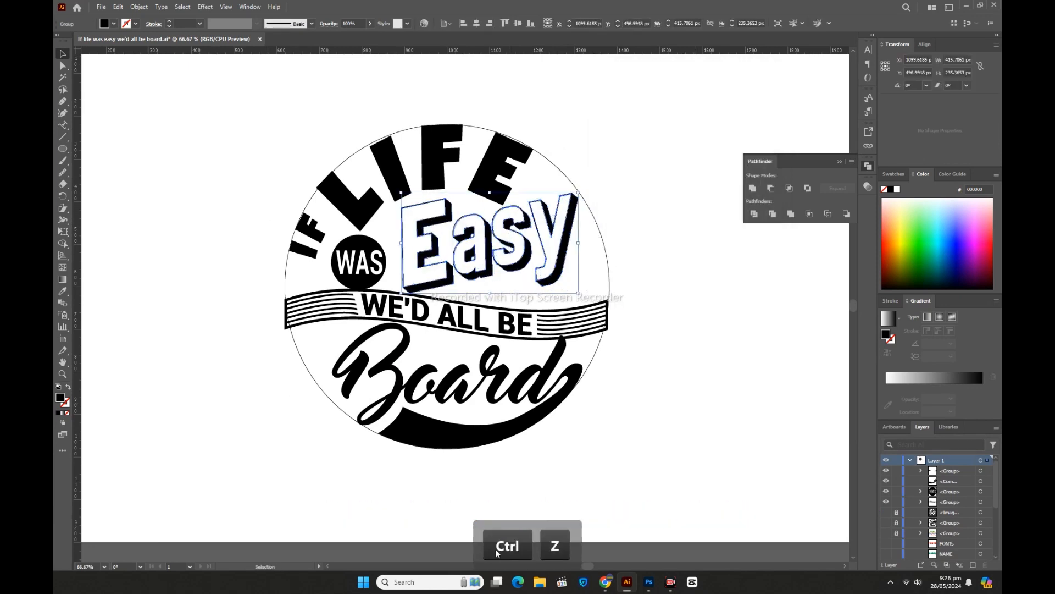
- Reshape 'Easy' with a vertical Arc warp at -7% vertical distortion and expand its appearance
left_click(205, 7)
mouse_move(219, 153)
left_click(342, 152)
left_click_drag(463, 92, 506, 371)
left_click(483, 419)
mouse_move(485, 446)
left_mouse_down()
mouse_move(506, 447)
mouse_move(483, 466)
left_mouse_up()
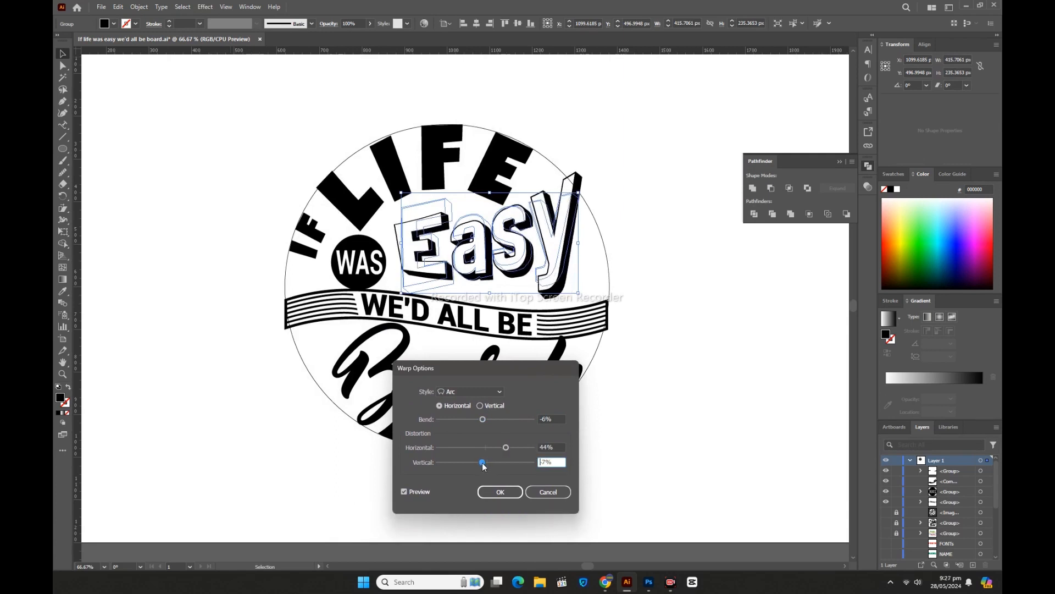
left_click(491, 406)
left_click_drag(484, 419, 501, 450)
left_click(497, 493)
left_click(138, 6)
left_click(184, 146)
- Ungroup 'Easy', then move its 'y' slightly right and lower the letter's top edge
right_click(577, 272)
left_click(599, 421)
left_click(597, 274)
left_click_drag(557, 286, 574, 285)
left_click_drag(574, 156, 575, 188)
- Bow the letter 'y' of 'Easy' outward with a vertical Arc warp and expand its appearance
left_click(204, 7)
mouse_move(247, 137)
left_click(329, 137)
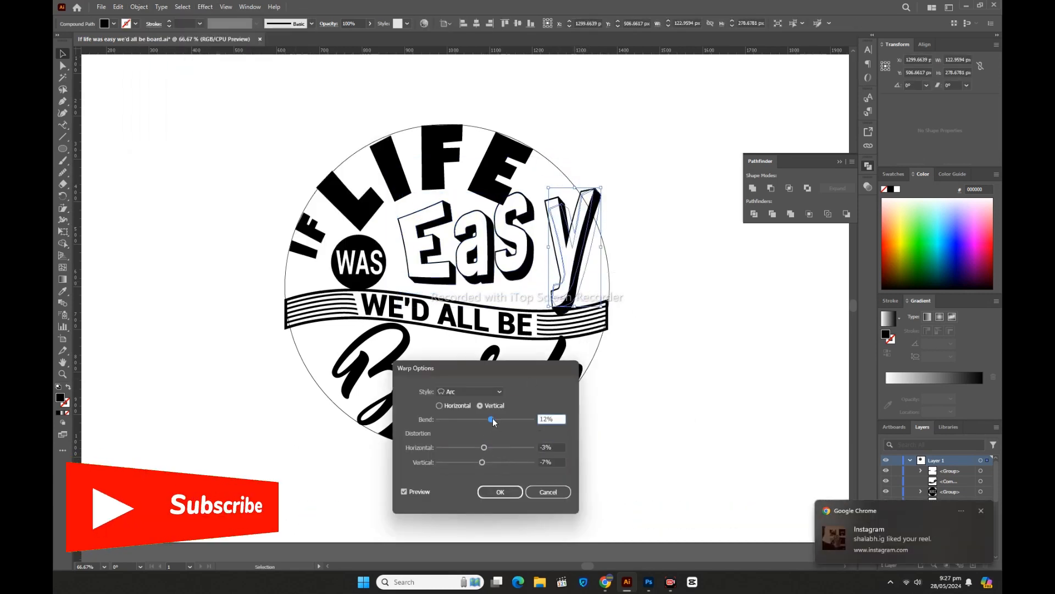
left_click_drag(483, 419, 471, 419)
left_click(487, 495)
left_click(138, 7)
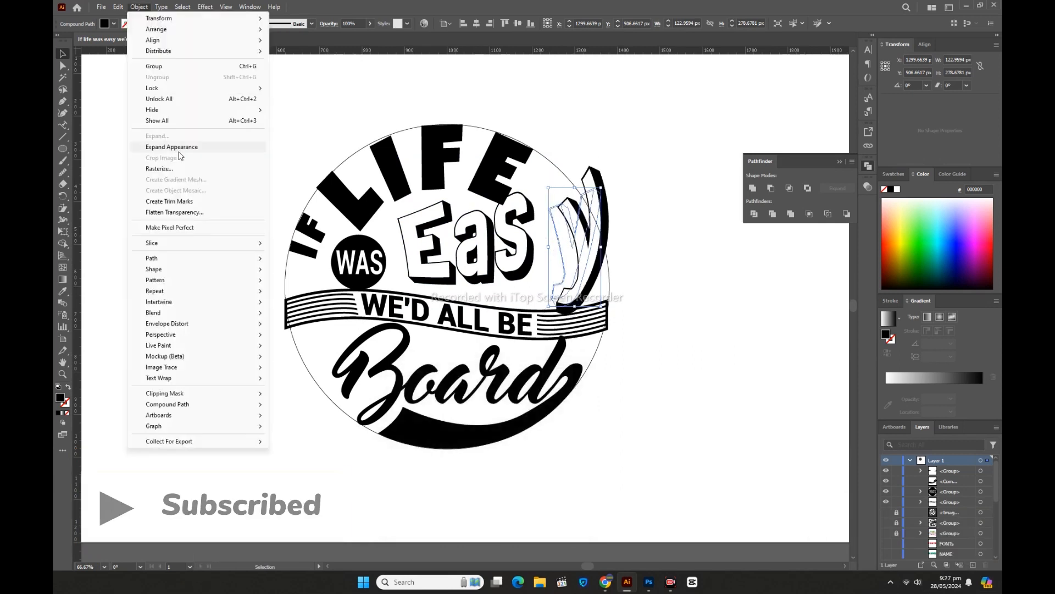
left_click(184, 145)
- Rotate the arched 'y' to follow the circle's right edge and move the 's' down and right beside it
left_click_drag(604, 177, 566, 155)
left_click(594, 165)
left_click(587, 248)
mouse_move(593, 304)
left_mouse_down()
mouse_move(591, 285)
mouse_move(591, 298)
left_mouse_up()
left_click(554, 278)
left_click_drag(530, 255, 544, 284)
- Reposition the 'a' of 'Easy' lower and enlarge the 'E', nudging the letters to fit above the banner
left_click_drag(474, 248, 484, 260)
left_click(394, 222)
left_click_drag(402, 223, 397, 198)
left_click(482, 256)
left_click_drag(429, 242, 459, 211)
key("Down")
key("Down")
key("Down")
key("Down")
key("Left")
key("Left")
key("Left")
key("Left")
key("Left")
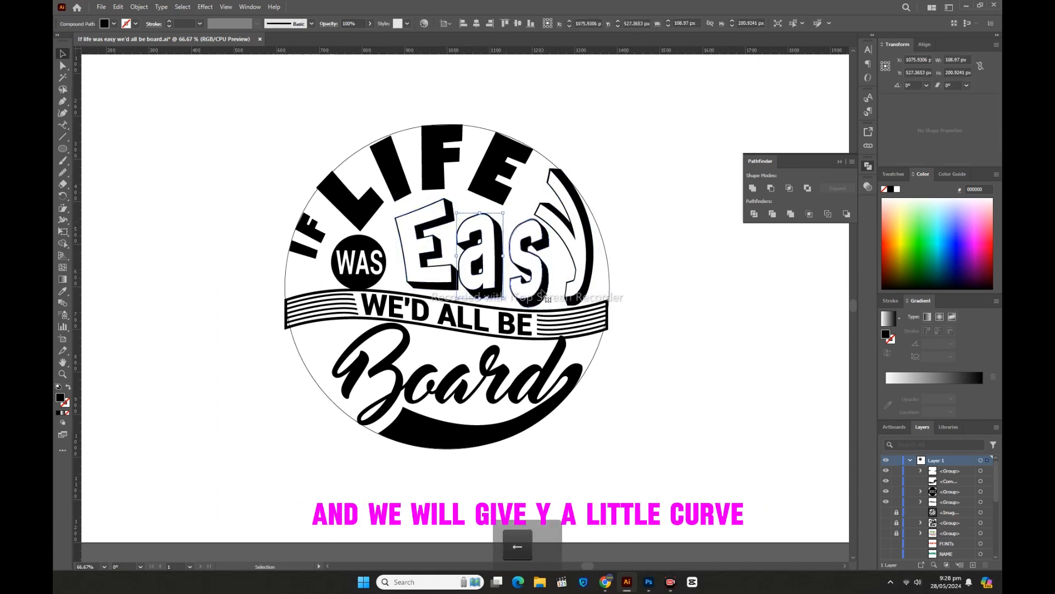
- Adjust the slant of the 's' and nudge the 'a' and 's' right to even out the spacing in 'Easy'
left_click(538, 280)
left_click(64, 209)
left_click_drag(531, 301, 539, 301)
key("v")
key("Right")
key("Right")
key("Right")
key("Right")
left_click(482, 256)
key("Right")
key("Right")
key("Right")
left_click(522, 236)
left_click_drag(530, 218, 530, 214)
- Select all four letters of 'Easy' and group them together
left_click(580, 304)
left_click_drag(419, 250, 598, 271)
right_click(591, 266)
left_click(617, 221)
left_click_drag(617, 221, 424, 278)
key("ctrl+g")
scroll(708, 327, "down", 1)
key("ctrl+a")
left_click(538, 396)
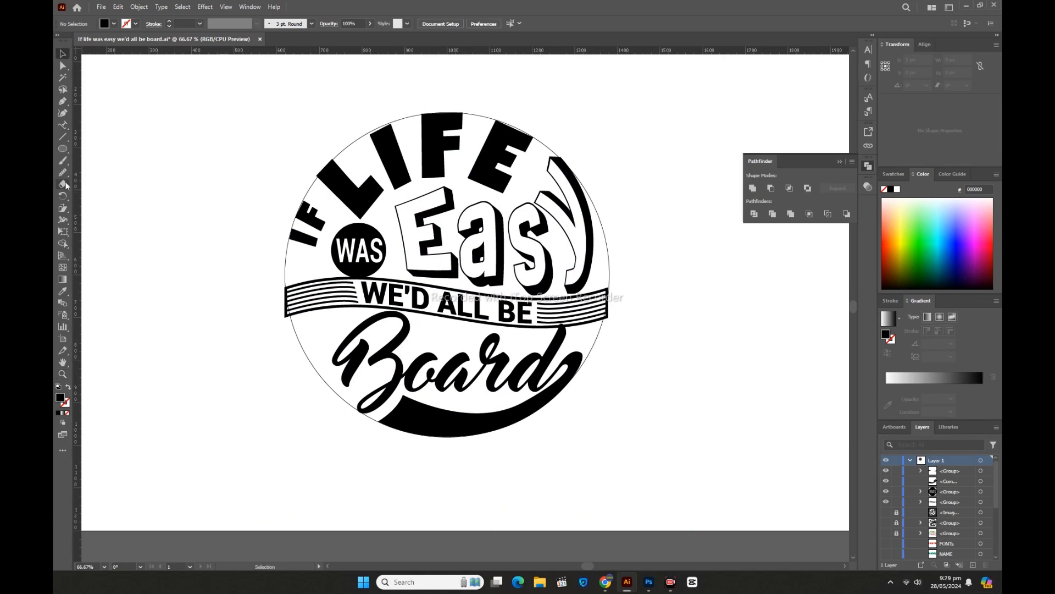
- Trim the left and right ends of the 'WE'D ALL BE' banner to the circle's curve with an enlarged Eraser
left_click_drag(63, 172, 104, 193)
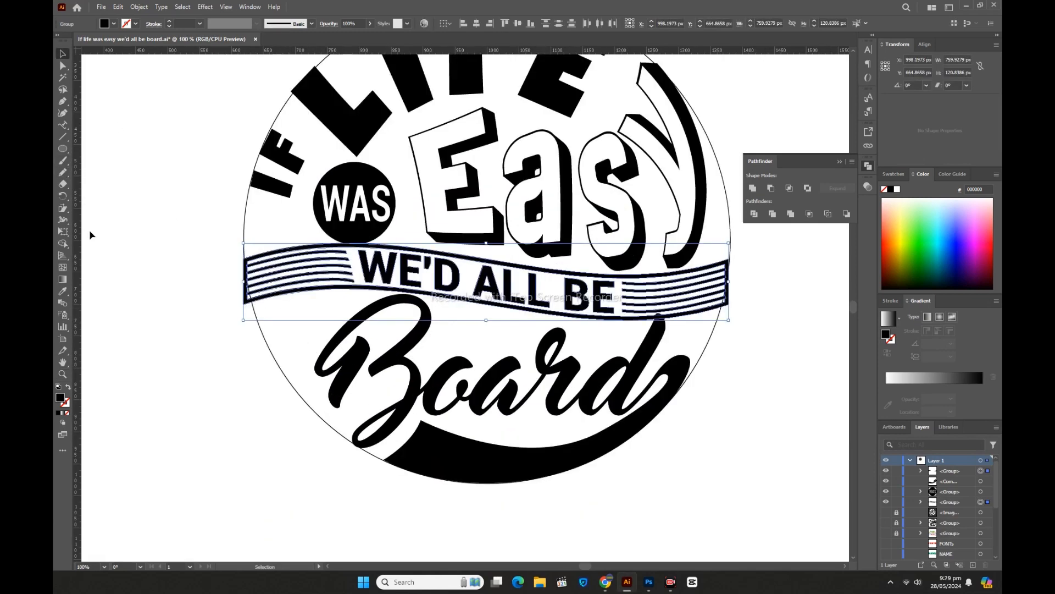
key("shift+e")
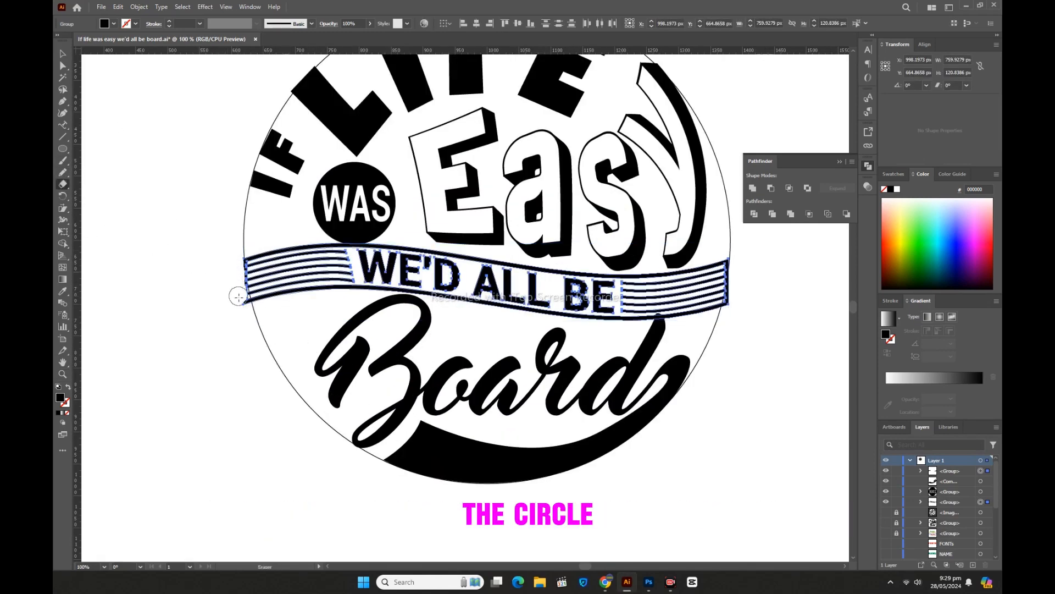
key("bracketright")
key("bracketright")
key("bracketright")
key("bracketright")
key("bracketright")
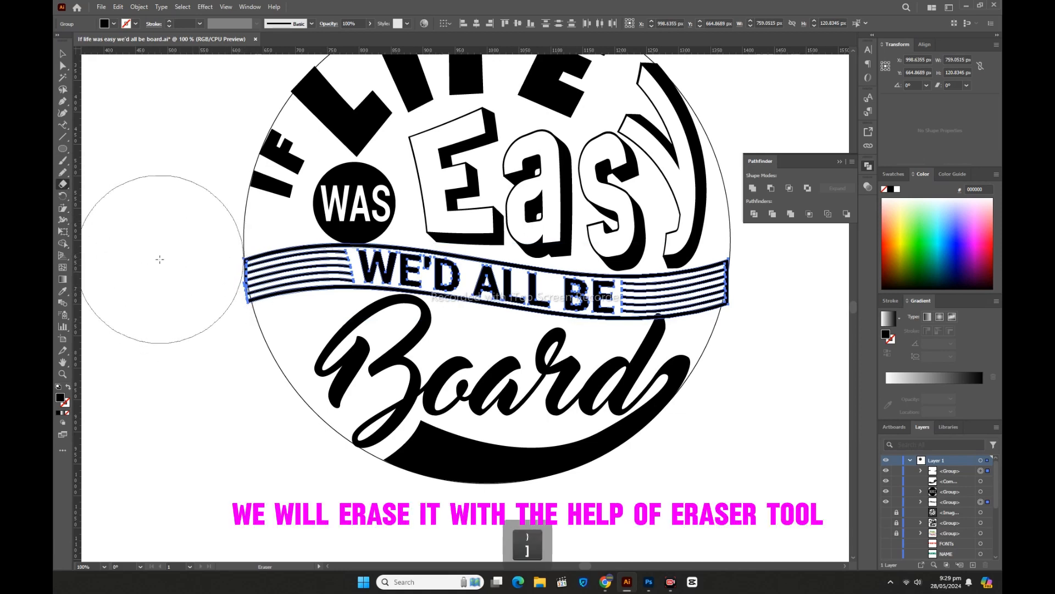
left_click(168, 320)
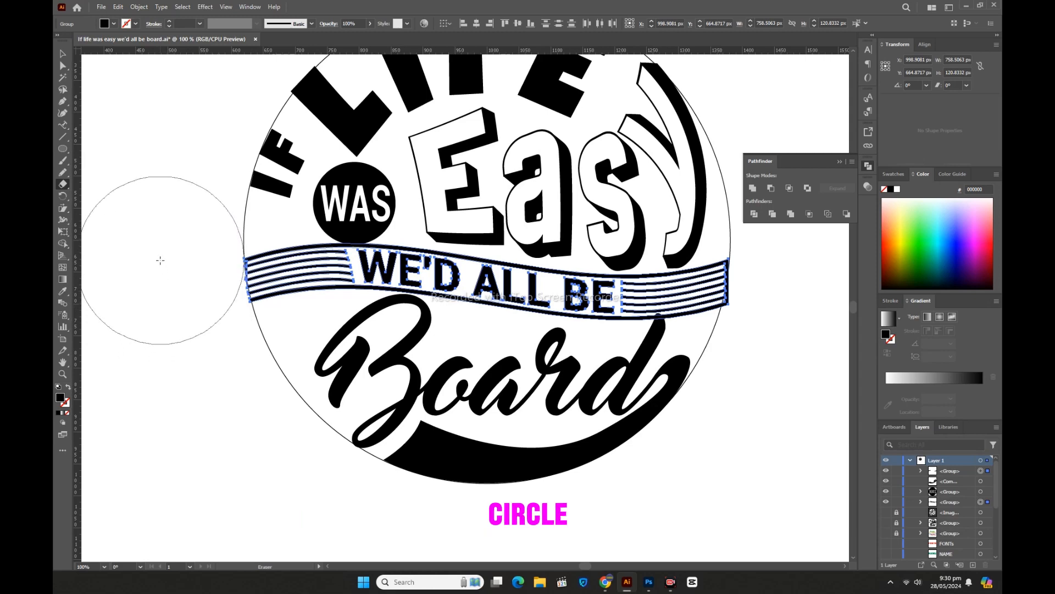
left_click(801, 327)
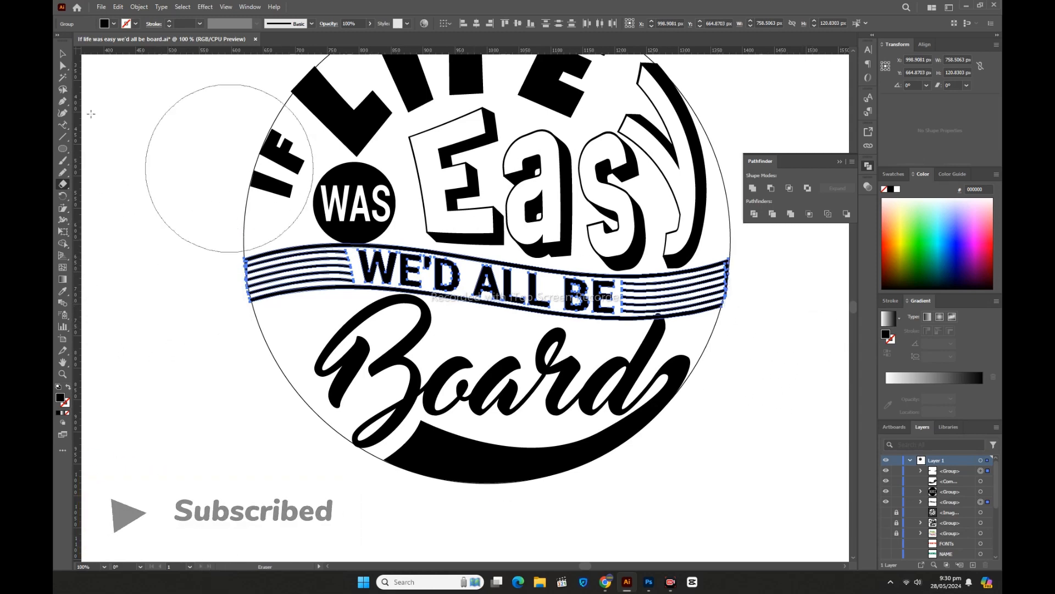
- Group the entire lettering design and fill it with blue 0071BC
left_click(150, 272, "ctrl")
key("ctrl+minus")
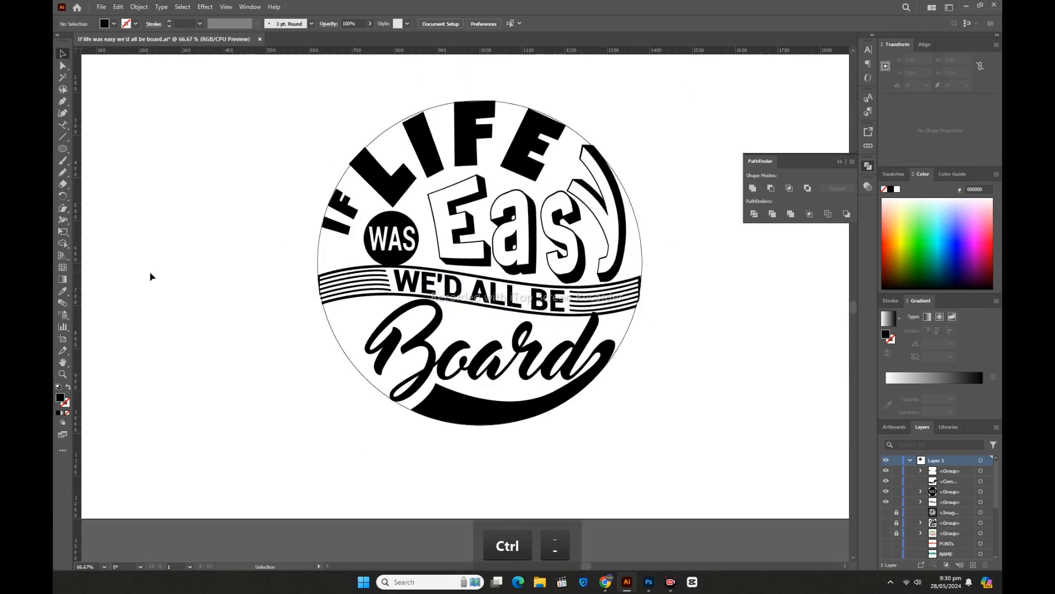
left_click_drag(283, 126, 662, 478)
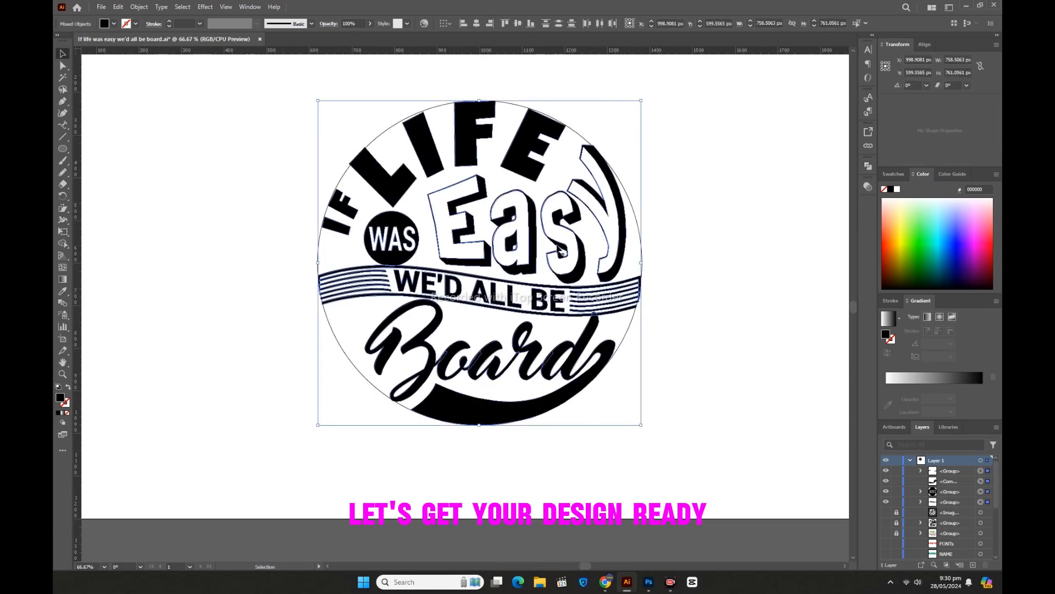
right_click(468, 314)
left_click(497, 456)
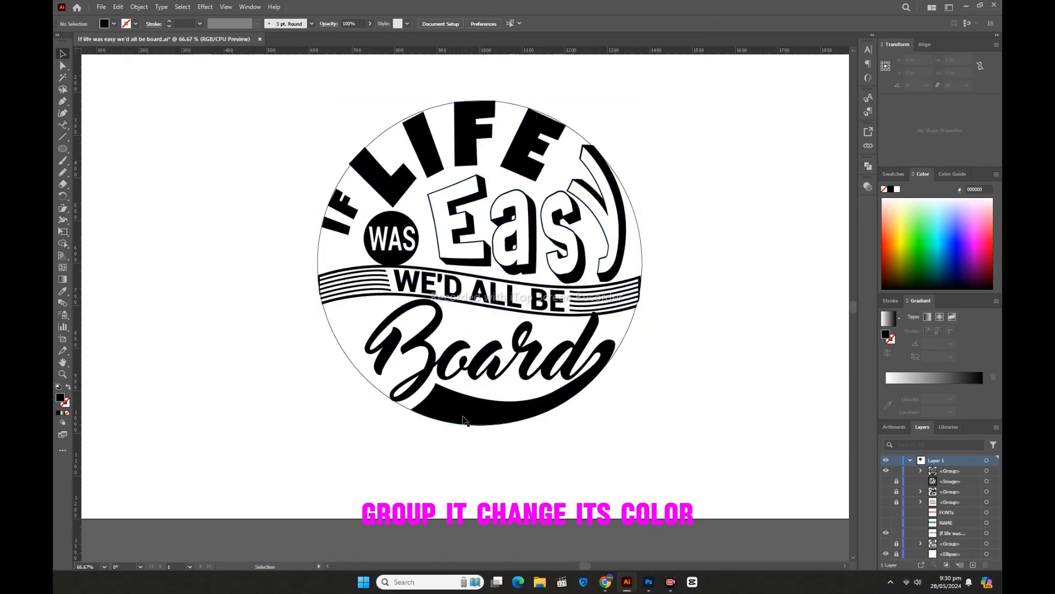
left_click(104, 25)
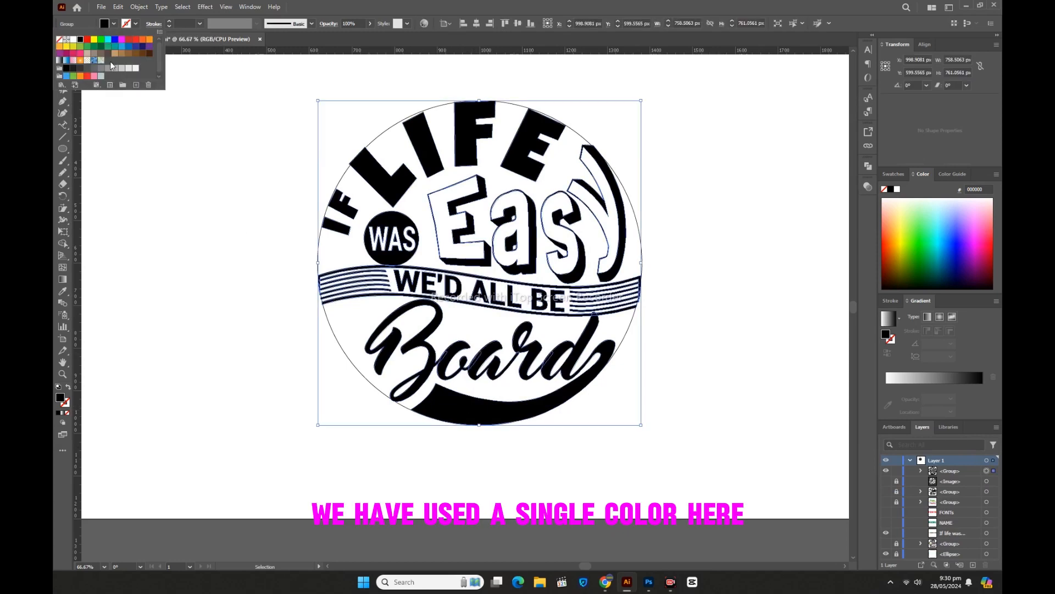
left_click(113, 62)
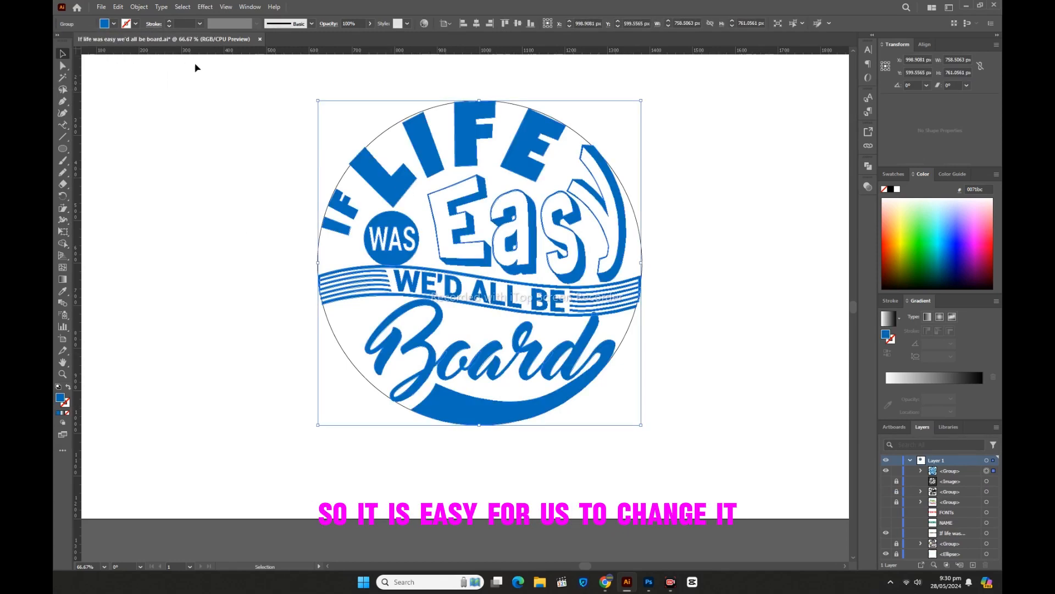
- Paste a copy of the blue design directly behind the original and fill the copy with black
left_click(118, 7)
left_click(144, 56)
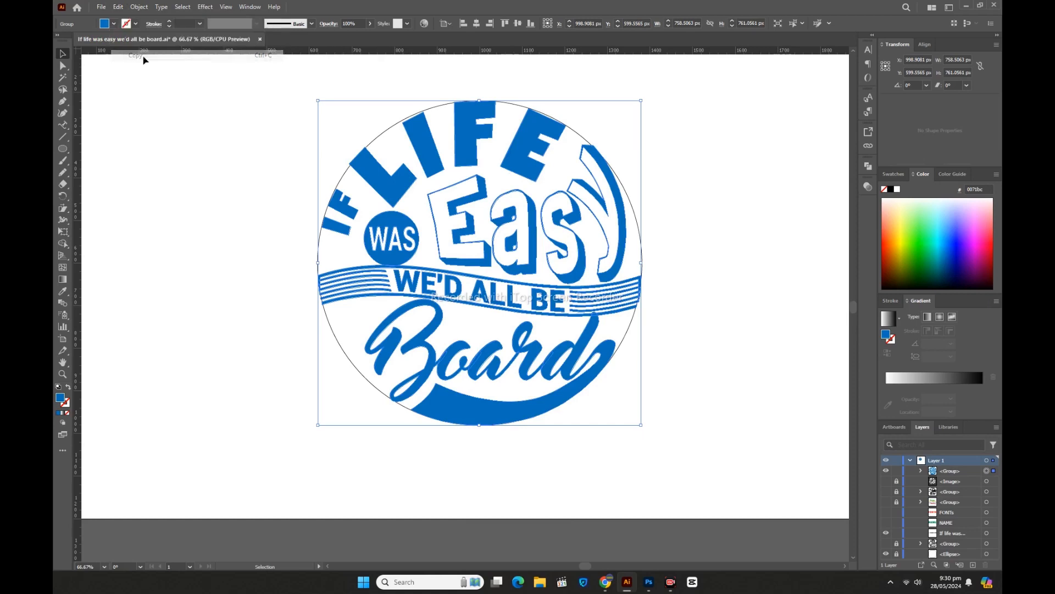
left_click(118, 6)
left_click(145, 85)
left_click(104, 24)
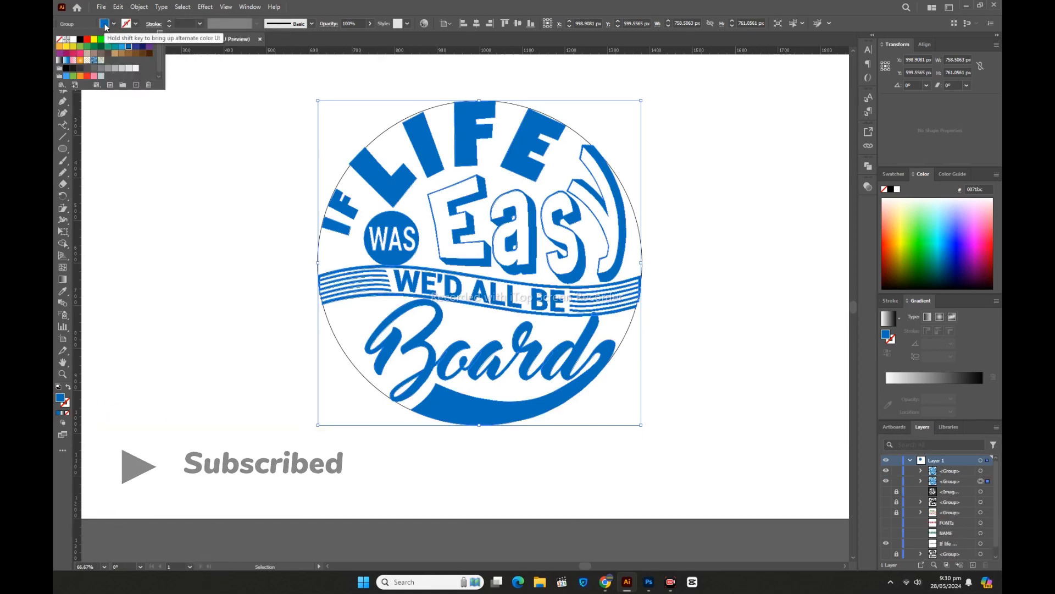
- Apply an Offset Path effect of 35 px with Round joins to the black copy
left_click(205, 7)
mouse_move(219, 88)
left_click(335, 98)
left_click_drag(214, 63, 226, 192)
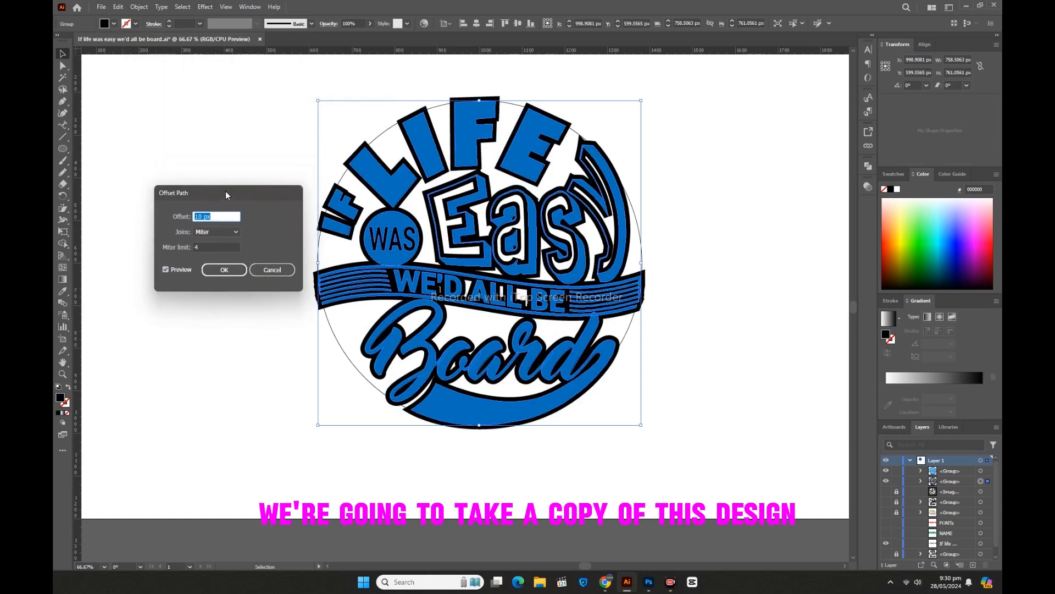
left_click(219, 232)
left_click(219, 253)
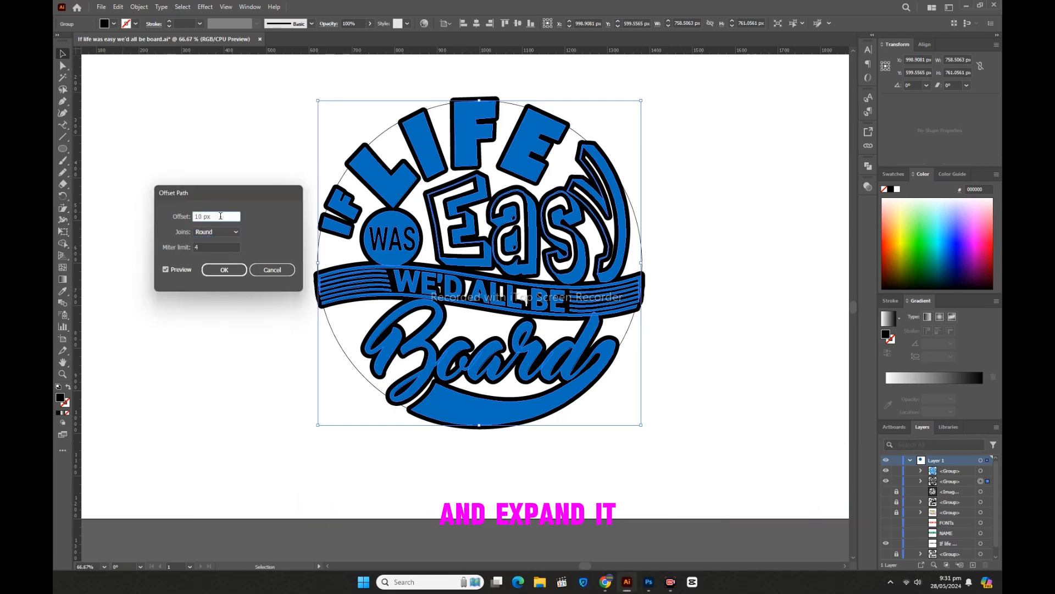
key("Up")
key("Up")
key("Up")
key("Up")
key("Up")
key("Up")
key("Up")
key("Up")
key("Up")
key("Up")
key("Up")
key("Up")
key("Up")
key("Up")
key("Up")
key("Up")
key("Up")
key("Up")
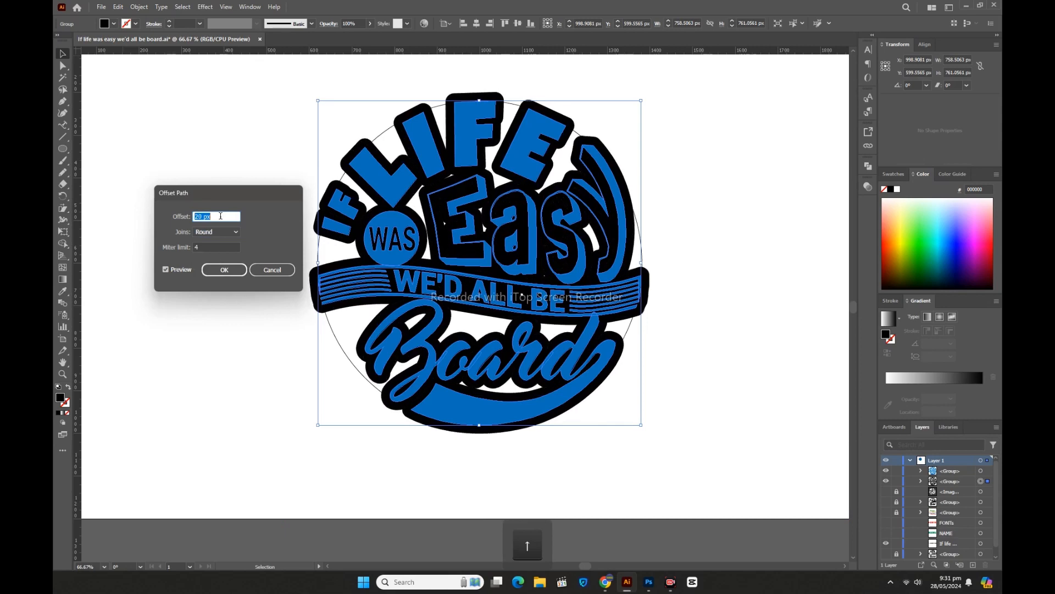
key("Up")
key("Up")
key("Up")
key("Up")
key("Up")
key("Up")
key("Up")
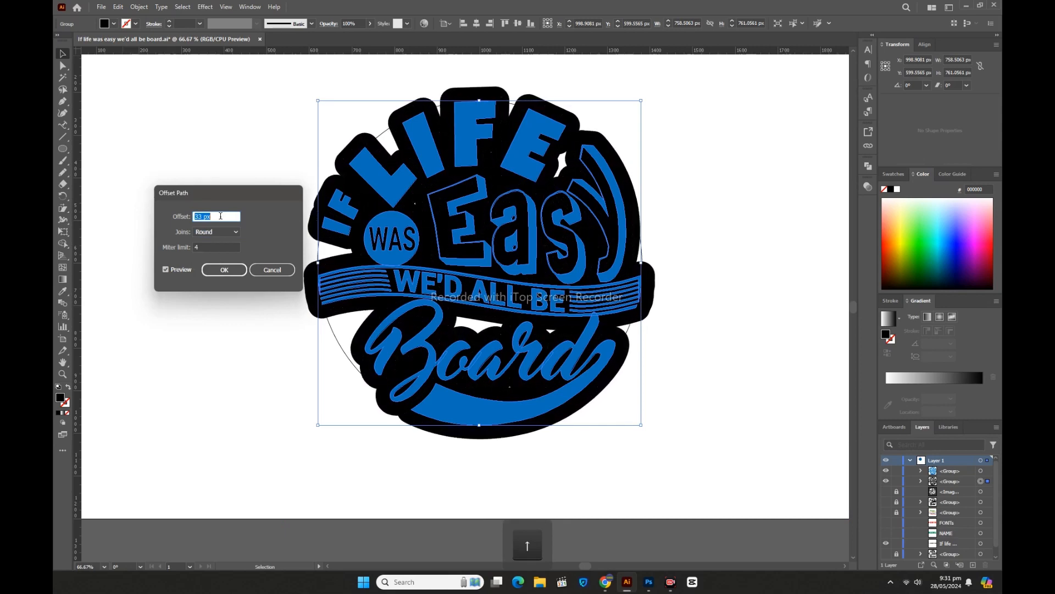
left_click(225, 270)
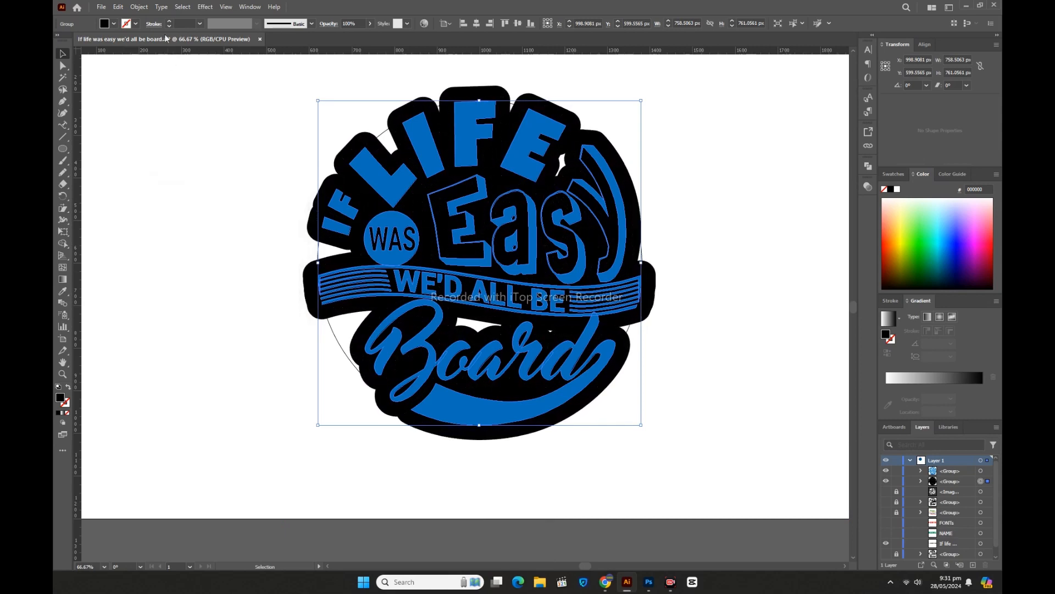
- Expand the black copy's offset appearance and unite its overlapping outlines
left_click(140, 6)
left_click(181, 148)
left_click(868, 167)
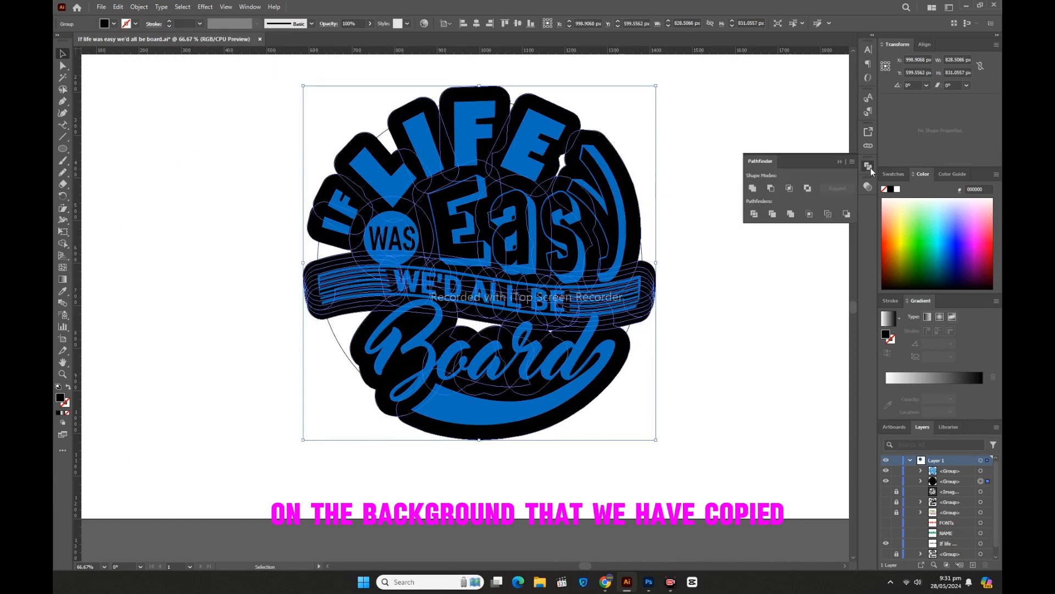
left_click(752, 187)
left_click(727, 267)
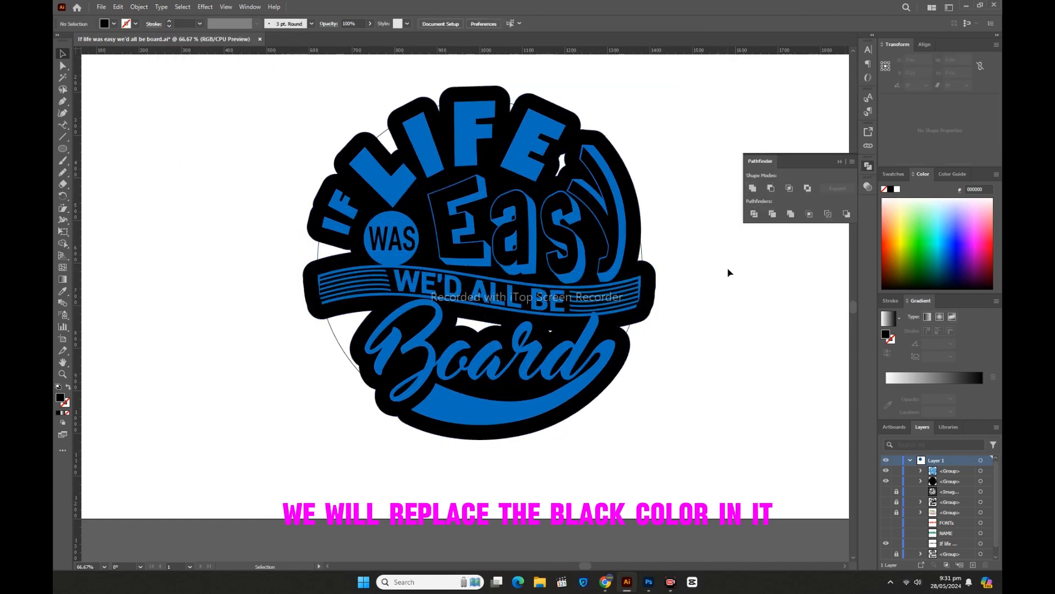
- Cover the remaining gaps in the black backing, unite it into one solid shape and place it behind the blue design
left_click(639, 262)
left_click(886, 471)
left_click(84, 146)
left_click_drag(526, 141, 587, 208)
left_click_drag(417, 282, 604, 370)
key("v")
key("ctrl+shift+a")
key("ctrl+a")
left_click(753, 188)
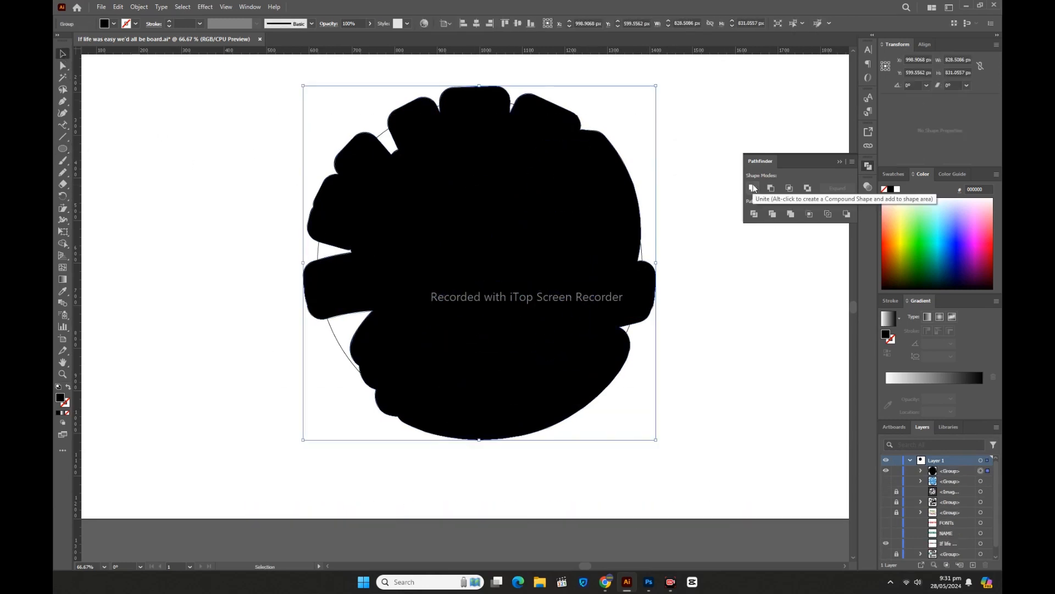
left_click(886, 481)
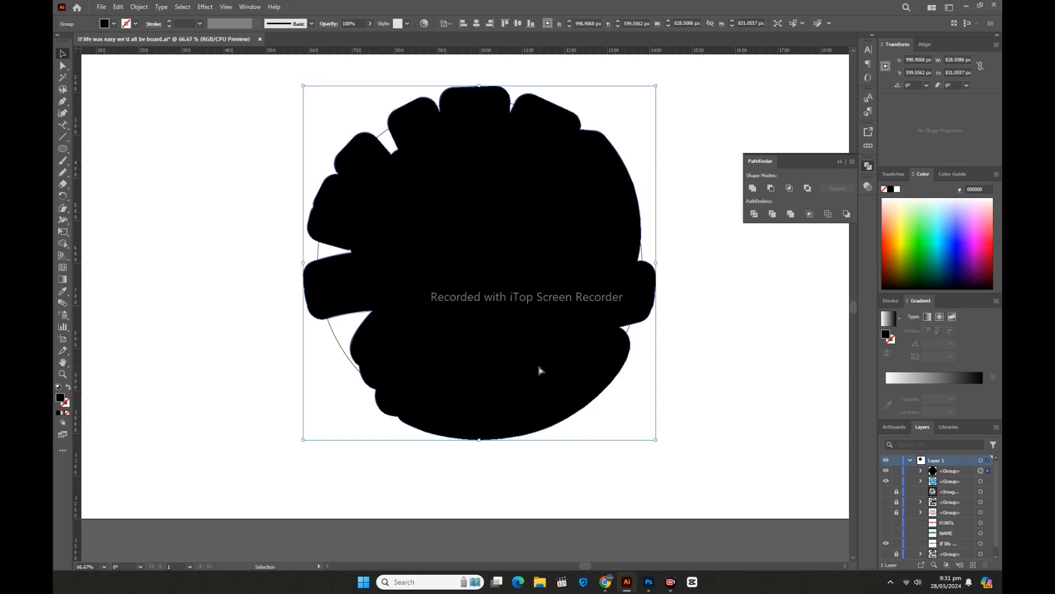
key("ctrl+bracketleft")
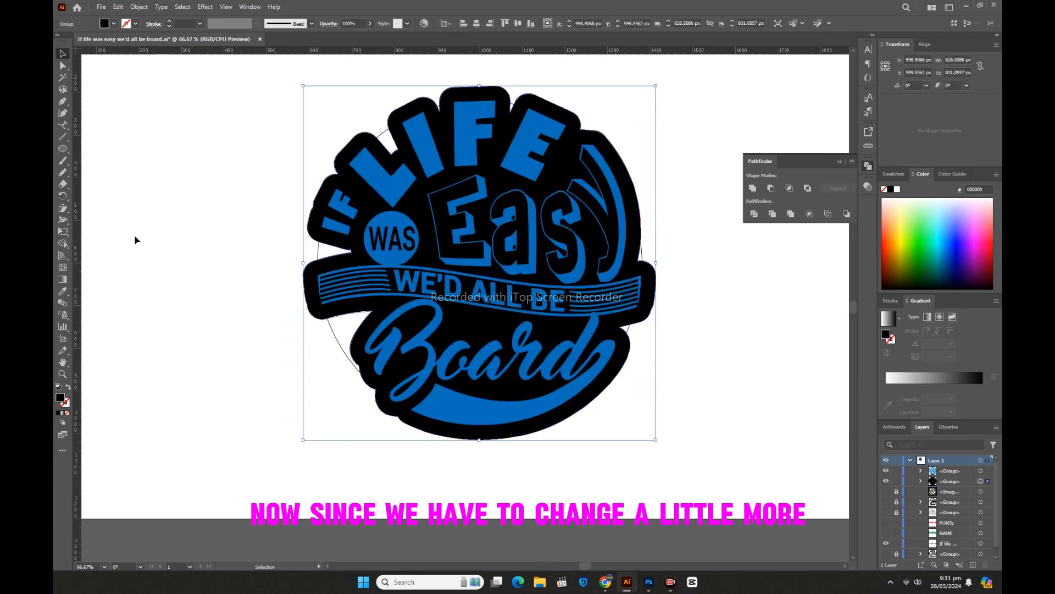
- Apply an Offset Path effect of -26 px with Round joins to the black backing shape
left_click(205, 6)
mouse_move(231, 107)
left_click(344, 108)
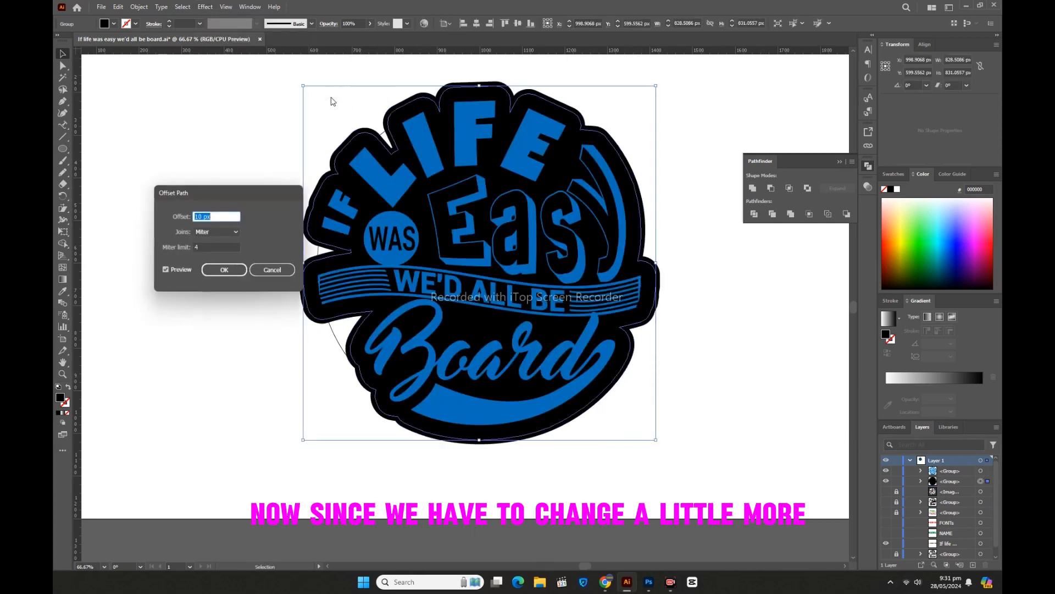
key("Down")
key("Down")
key("Down")
key("Down")
key("Down")
key("Down")
key("Down")
key("Down")
key("Down")
key("Down")
key("Down")
key("Down")
key("Down")
key("Down")
key("Down")
key("Down")
key("Down")
key("Down")
key("Down")
key("Down")
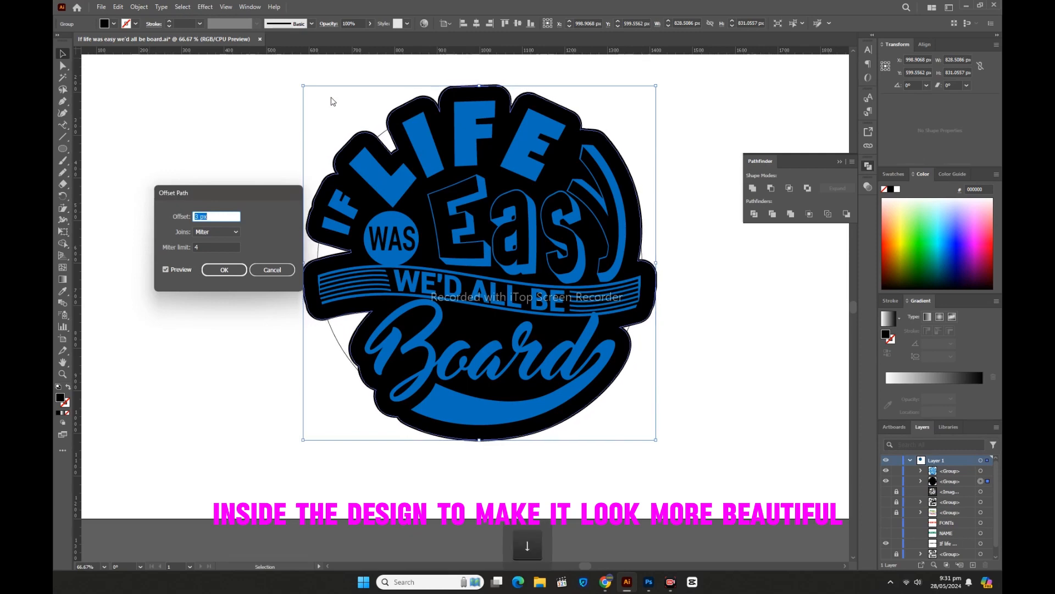
key("Down")
key("Down")
key("Down")
key("Down")
key("Down")
key("Down")
key("Down")
key("Down")
key("Down")
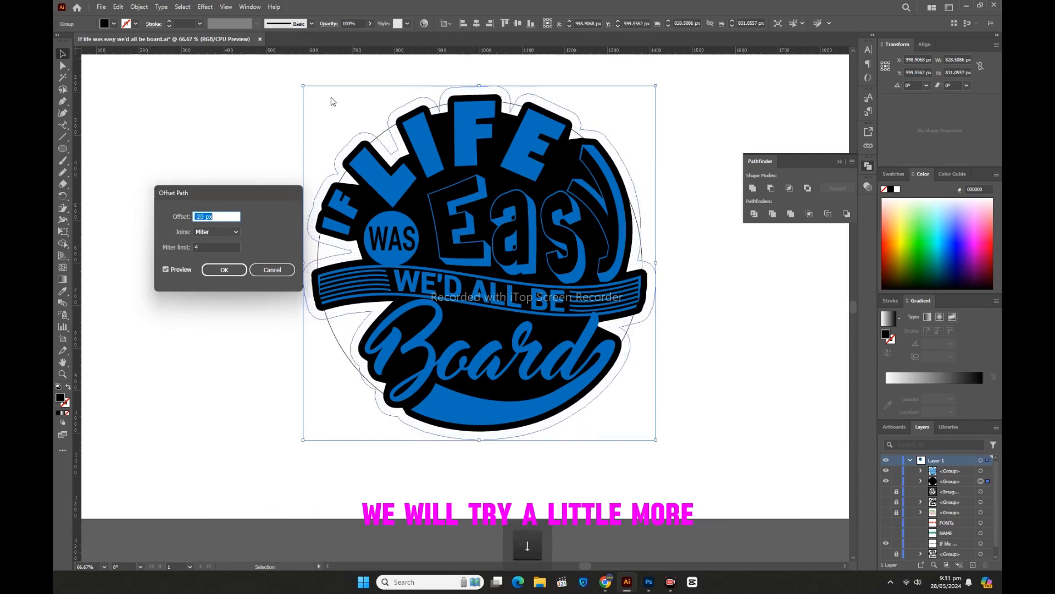
key("Down")
key("Down")
key("Down")
key("Down")
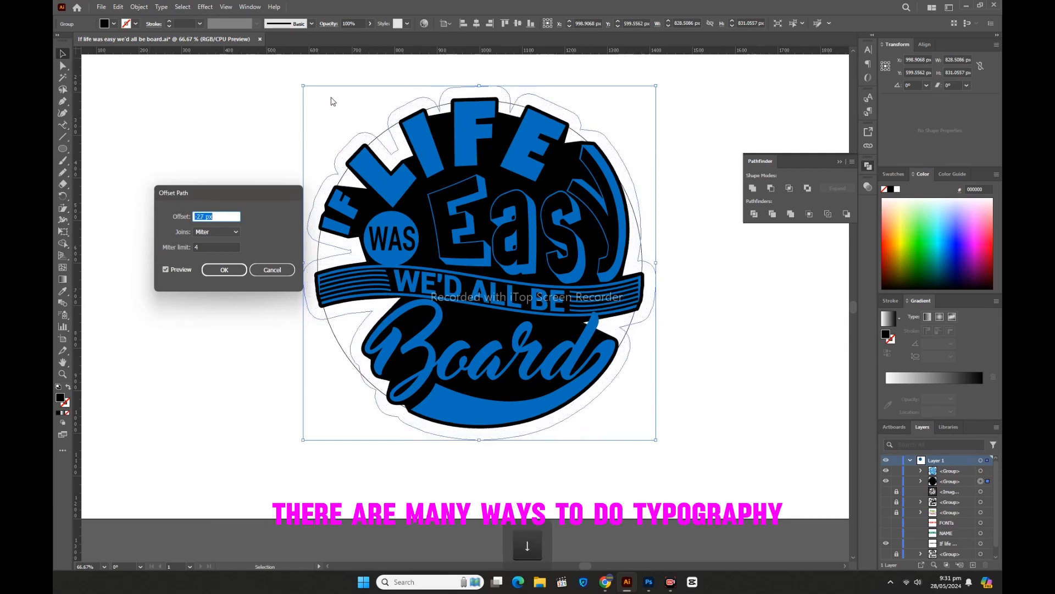
key("Up")
left_click(215, 233)
left_click(216, 242)
left_click(223, 269)
- Expand the backing's offset appearance and fill the backing with white sampled from the artboard
left_click(139, 7)
left_click(181, 148)
left_click(229, 224)
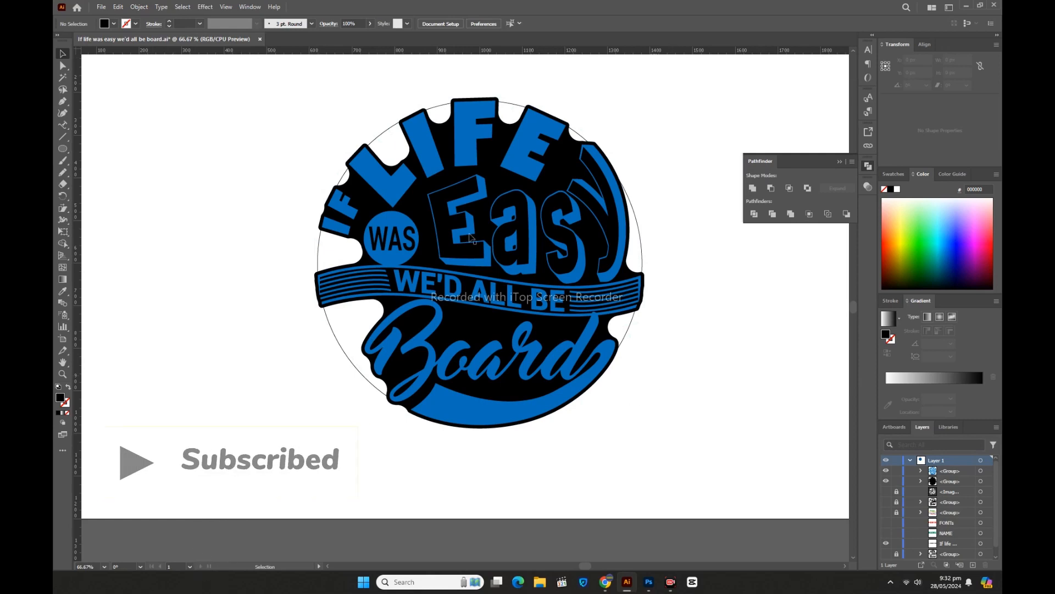
left_click(412, 211)
left_click(63, 291)
left_click(146, 209)
left_click(62, 53)
- Group the blue lettering with its white backing and lock the group
left_click(258, 143)
left_click_drag(305, 173, 698, 387)
right_click(227, 289)
left_click(258, 416)
left_click(208, 406)
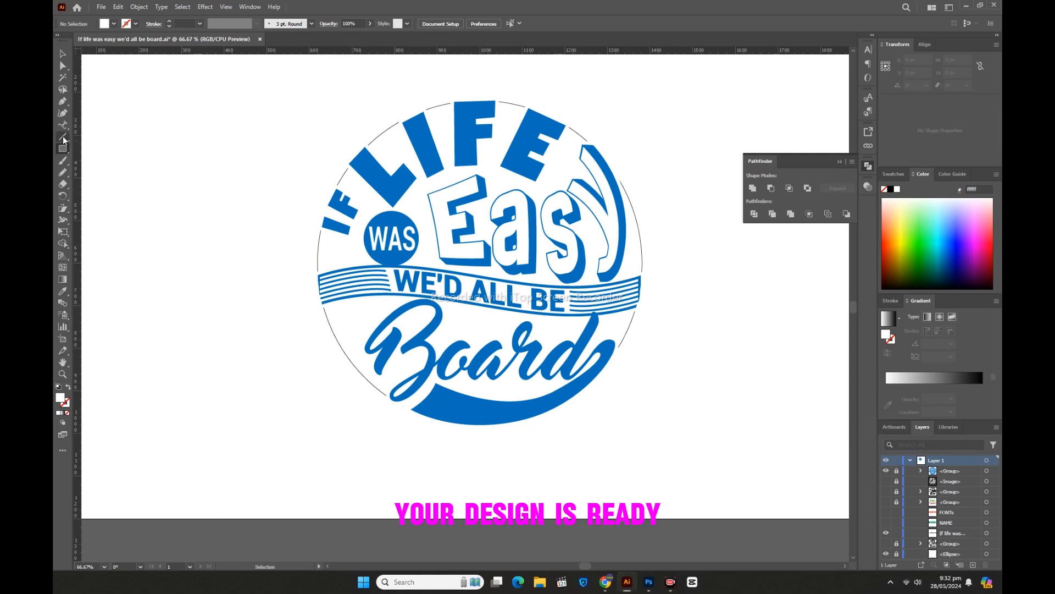
- Draw a thin rectangle about 1015 by 3.5 px, fill it with black and place it across the circle's upper edge
left_click(62, 148)
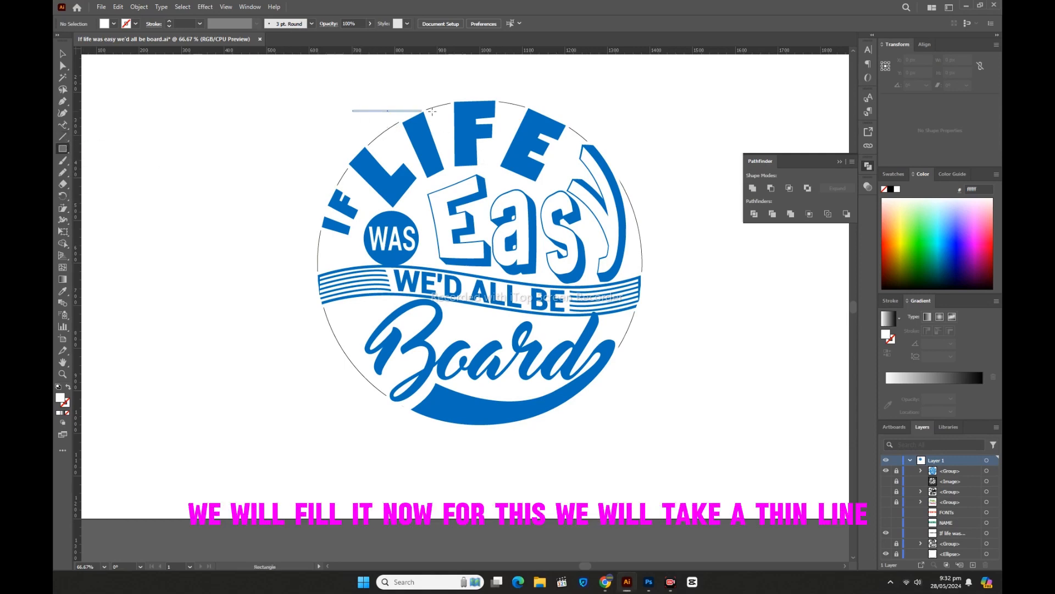
left_click_drag(664, 112, 785, 110)
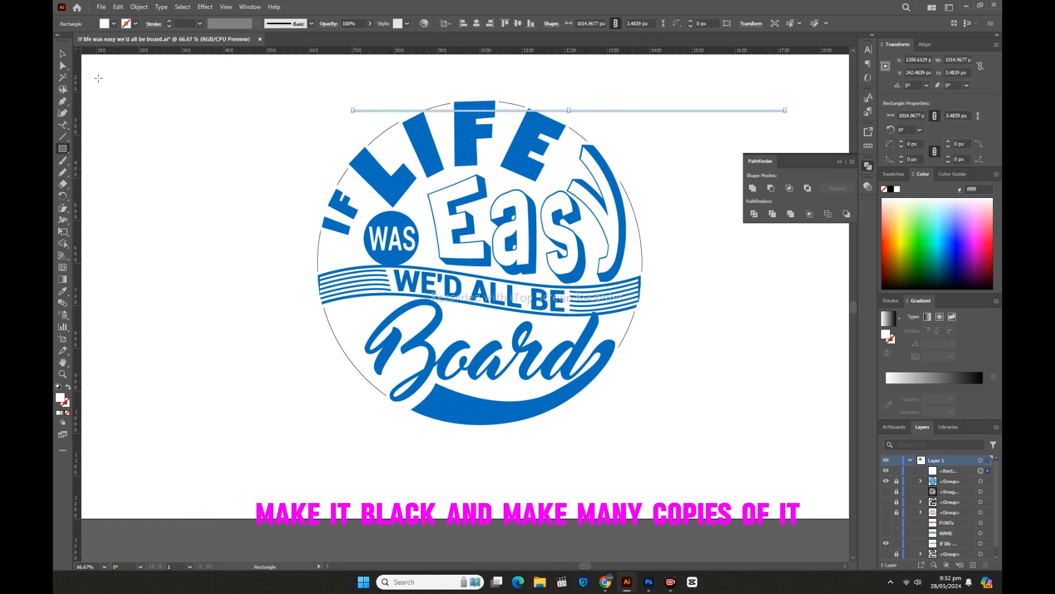
left_click(105, 24)
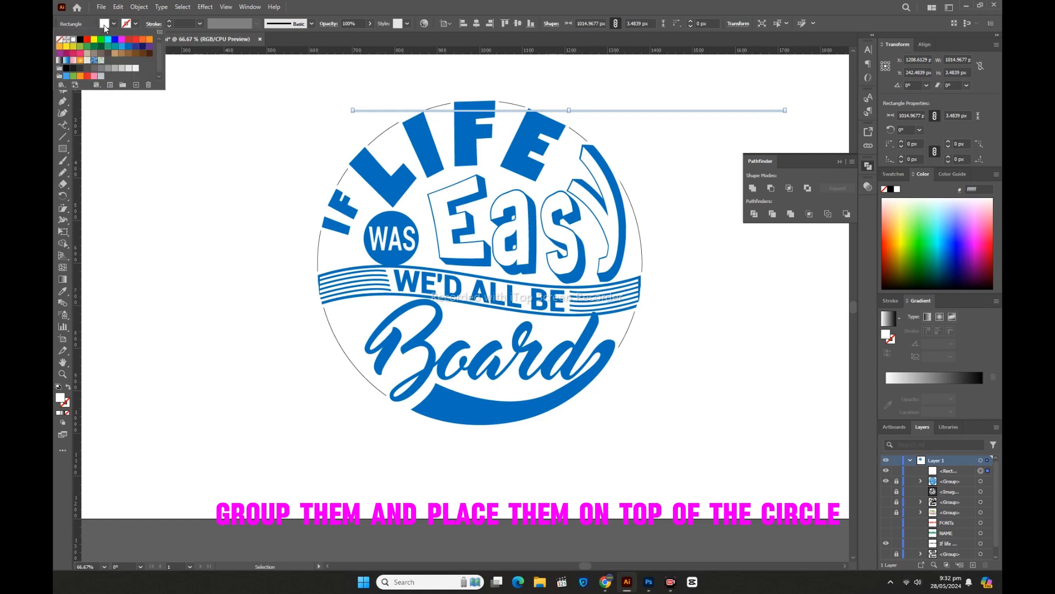
left_click(79, 40)
left_click_drag(639, 115, 556, 115)
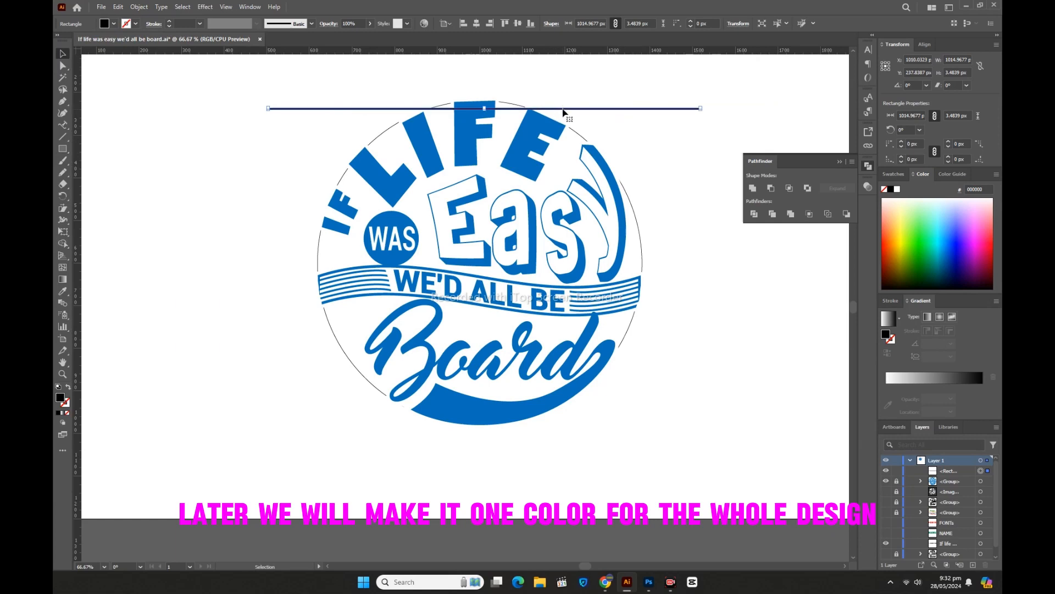
left_click(561, 90)
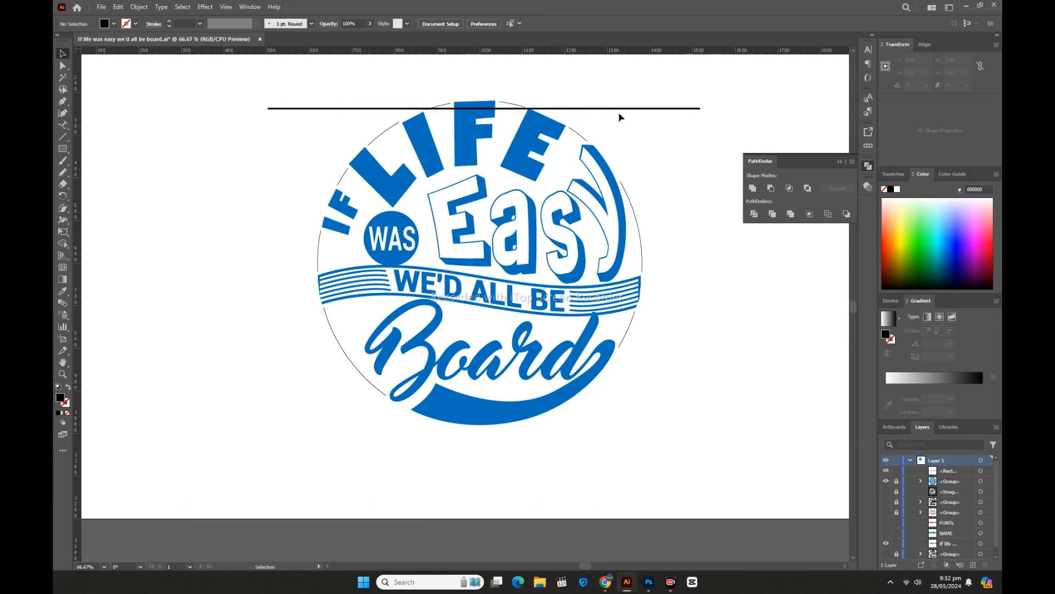
- Duplicate the thin black line about 9 px straight down and repeat the copy until the lines extend past the circle's lower edge
left_click_drag(625, 110, 629, 116)
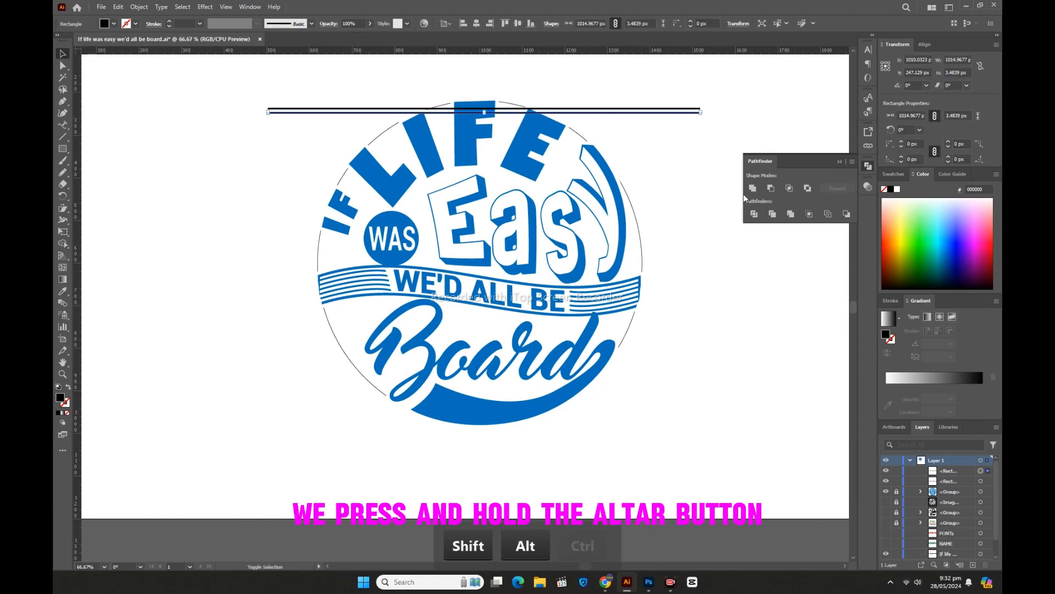
key("ctrl+d")
key("ctrl+d")
key("ctrl+d")
key("ctrl+d")
key("ctrl+d")
key("ctrl+d")
key("ctrl+d")
key("ctrl+d")
key("ctrl+d")
key("ctrl+d")
key("ctrl+d")
key("ctrl+d")
key("ctrl+d")
key("ctrl+d")
key("ctrl+d")
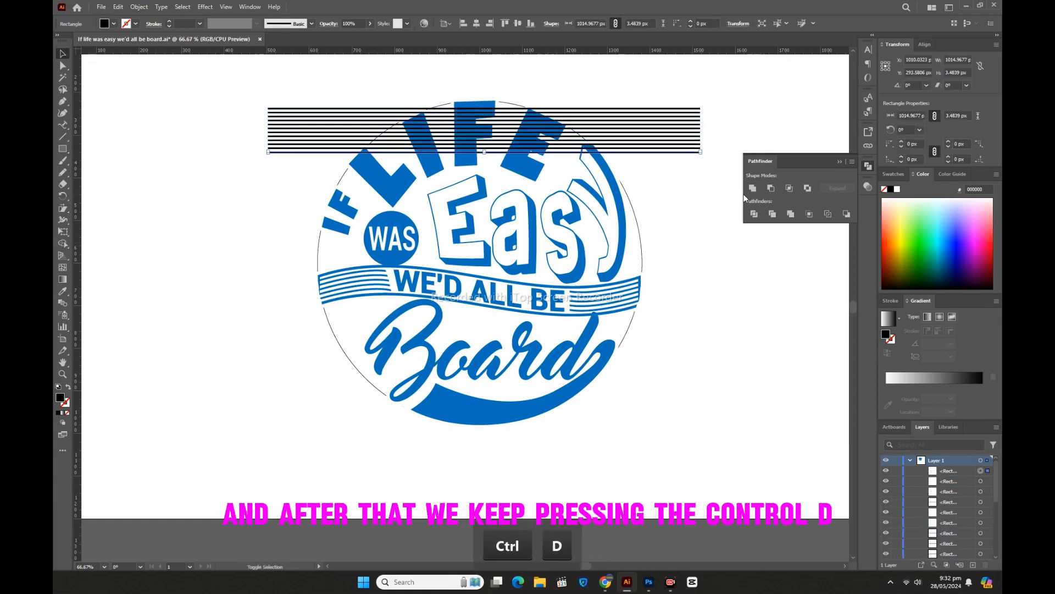
key("ctrl+d")
key("ctrl+d")
key("ctrl+d")
key("ctrl+d")
key("ctrl+d")
key("ctrl+d")
key("ctrl+d")
key("ctrl+d")
key("ctrl+d")
key("ctrl+d")
key("ctrl+d")
key("ctrl+d")
key("ctrl+d")
key("ctrl+d")
key("ctrl+d")
key("ctrl+d")
key("ctrl+d")
key("ctrl+d")
key("ctrl+d")
key("ctrl+d")
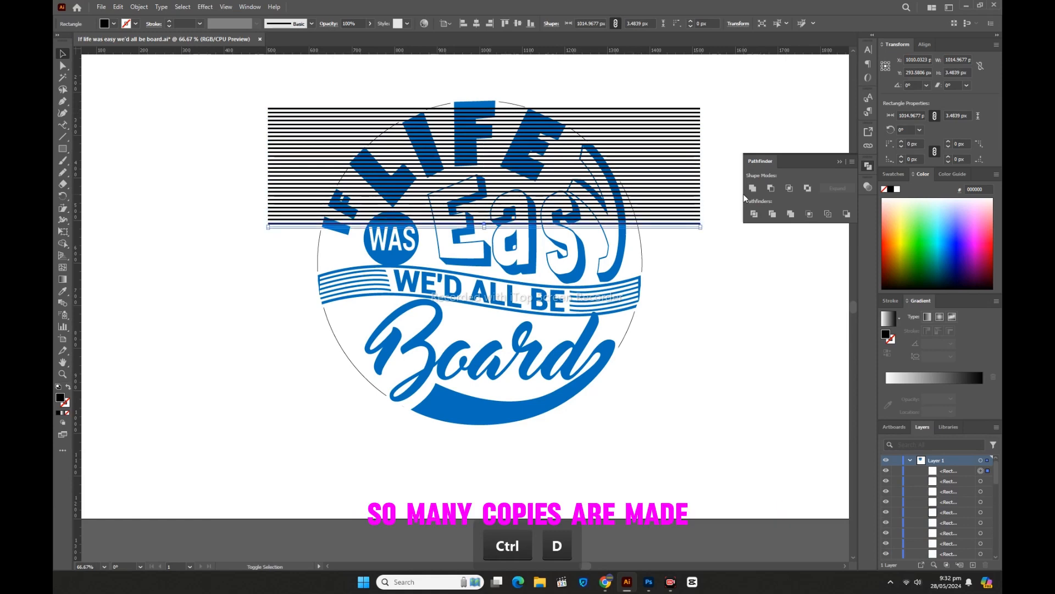
key("ctrl+d")
key("ctrl+d")
key("ctrl+d")
key("ctrl+d")
key("ctrl+d")
key("ctrl+d")
key("ctrl+d")
key("ctrl+d")
key("ctrl+d")
key("ctrl+d")
key("ctrl+d")
key("ctrl+d")
key("ctrl+d")
key("ctrl+d")
key("ctrl+d")
key("ctrl+d")
key("ctrl+d")
key("ctrl+d")
key("ctrl+d")
key("ctrl+d")
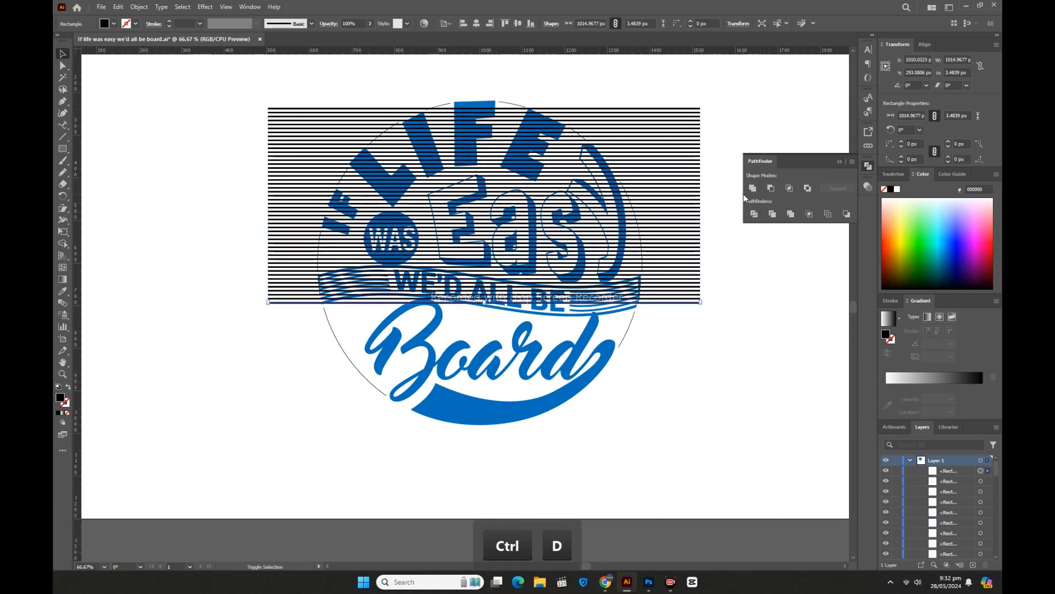
key("ctrl+d")
key("ctrl+d")
key("ctrl+d")
key("ctrl+d")
key("ctrl+d")
key("ctrl+d")
key("ctrl+d")
key("ctrl+d")
key("ctrl+d")
key("ctrl+d")
key("ctrl+d")
key("ctrl+d")
key("ctrl+d")
key("ctrl+d")
key("ctrl+d")
key("ctrl+d")
key("ctrl+d")
key("ctrl+d")
key("ctrl+d")
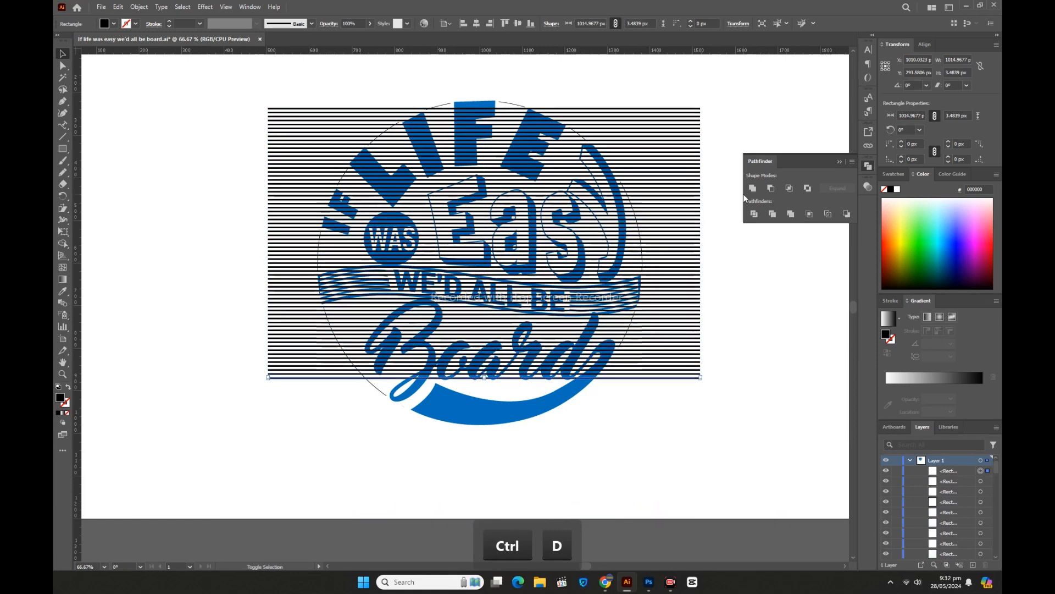
key("ctrl+d")
key("ctrl+d")
key("ctrl+d")
key("ctrl+d")
key("ctrl+d")
key("ctrl+d")
key("ctrl+d")
key("ctrl+d")
key("ctrl+d")
key("ctrl+d")
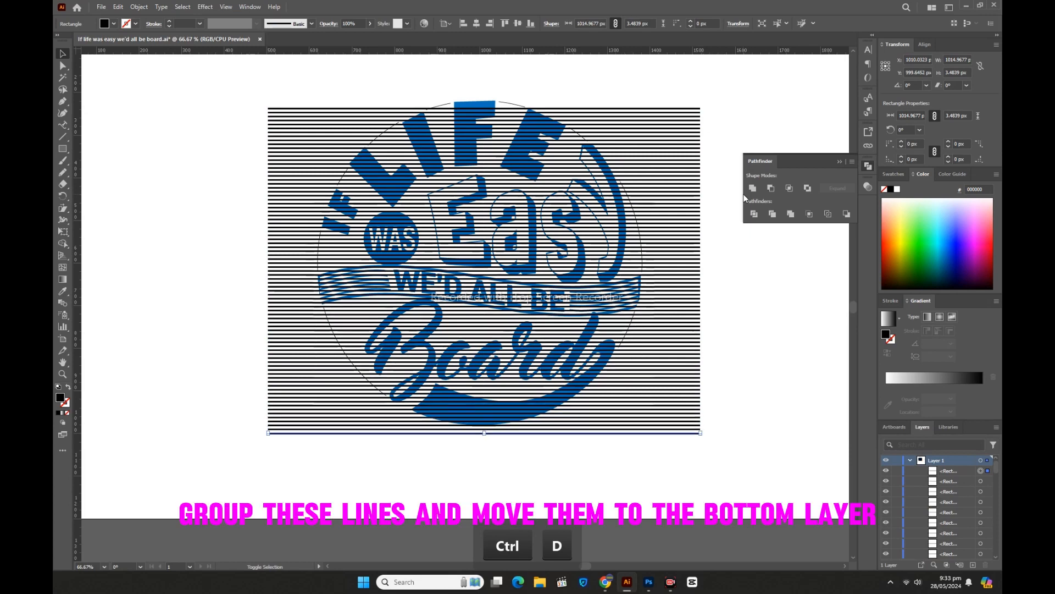
- Select all the black lines and unite them into a single group
left_click(203, 174)
left_click_drag(214, 89, 306, 440)
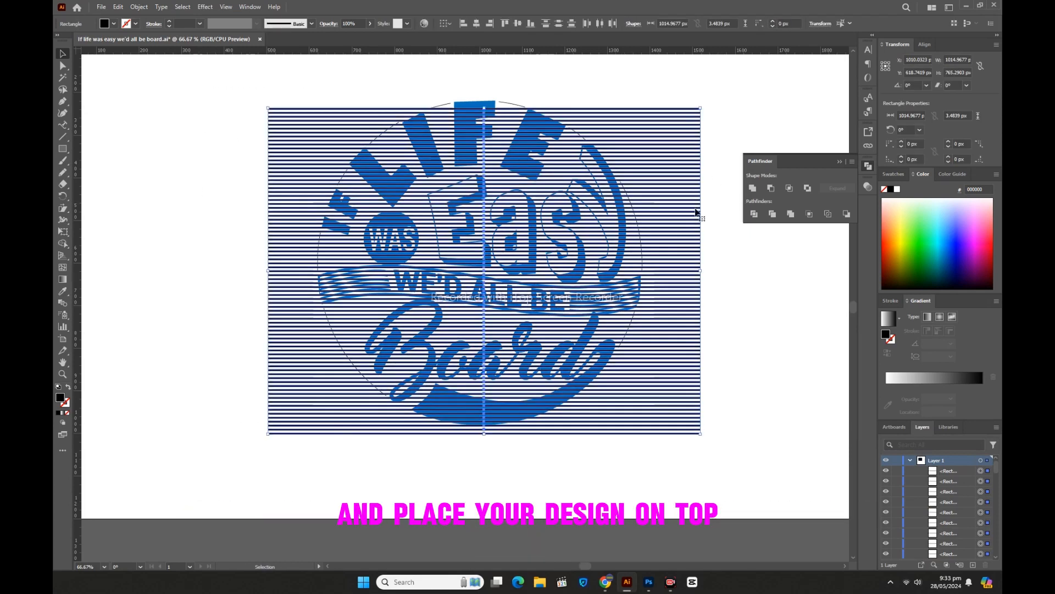
left_click(752, 188)
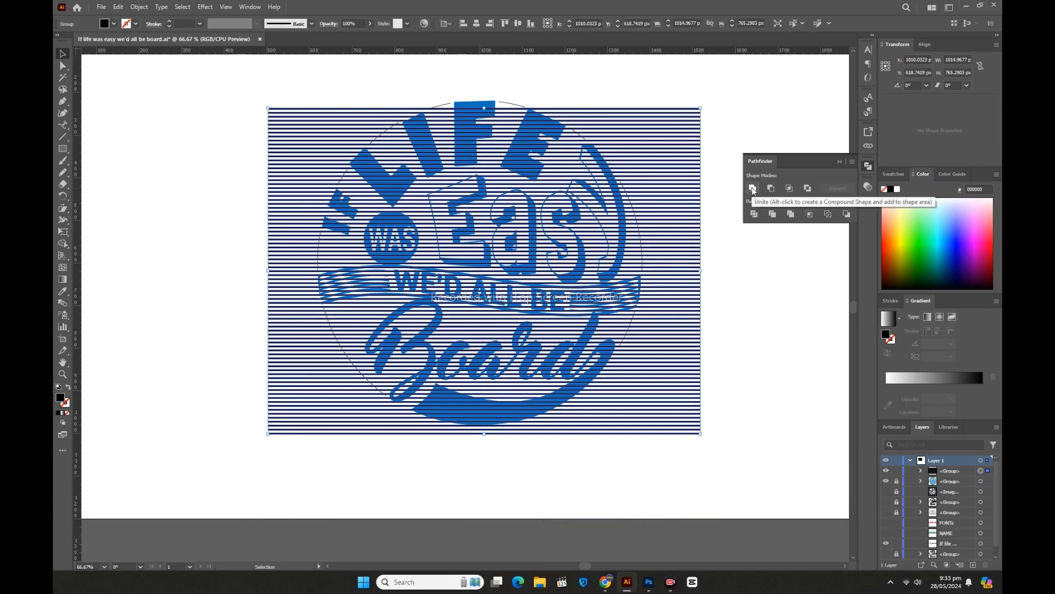
- Send the line group behind the lettering design and hide the lettering design
key("ctrl+bracketleft")
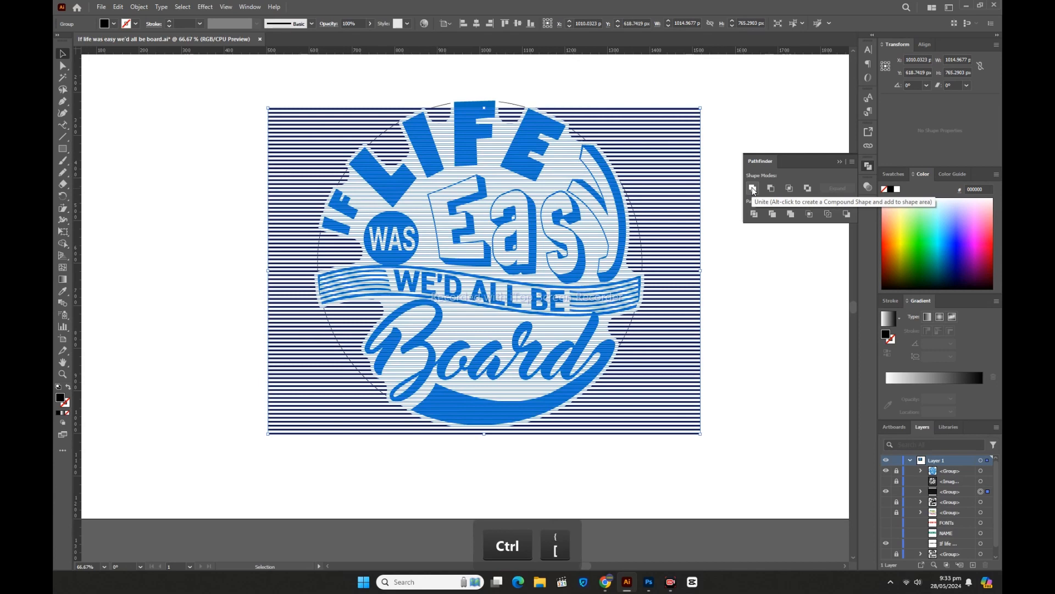
key("ctrl+bracketleft")
left_click(407, 325)
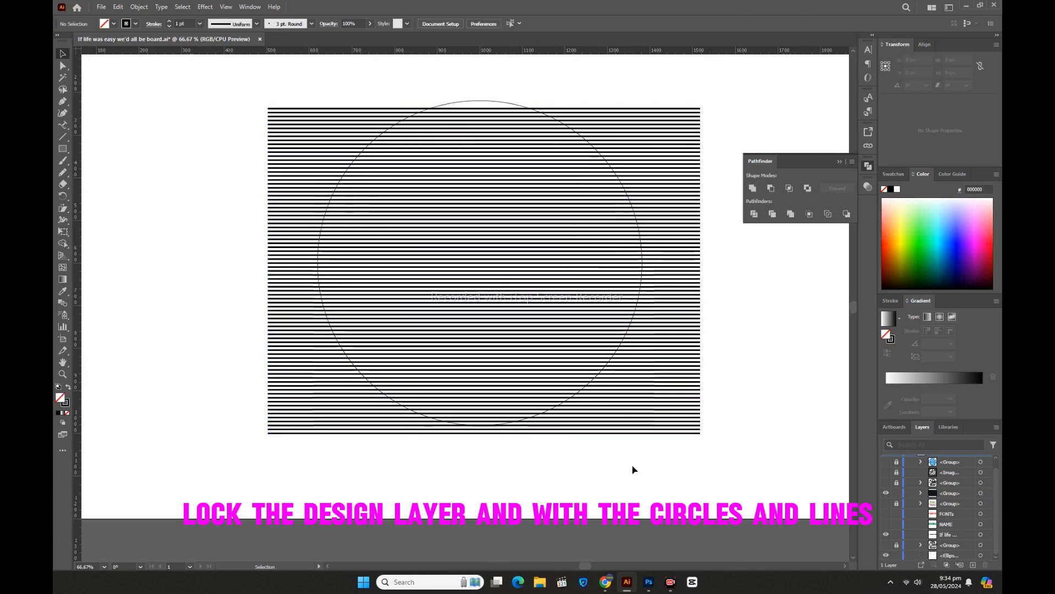
- Nudge the line group up until its first line meets the top of the circle
left_click(671, 416)
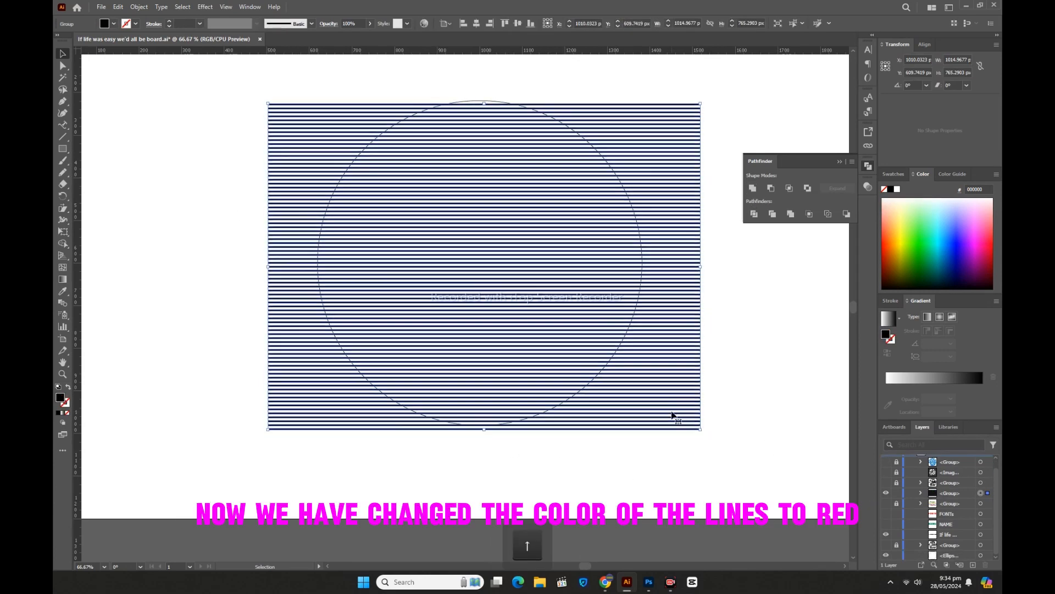
key("Up")
key("Up")
left_click(669, 466)
- Fill the group of horizontal lines with the orange swatch, hex F15A24
left_click(461, 105)
left_click_drag(257, 76, 287, 129)
left_click(107, 24)
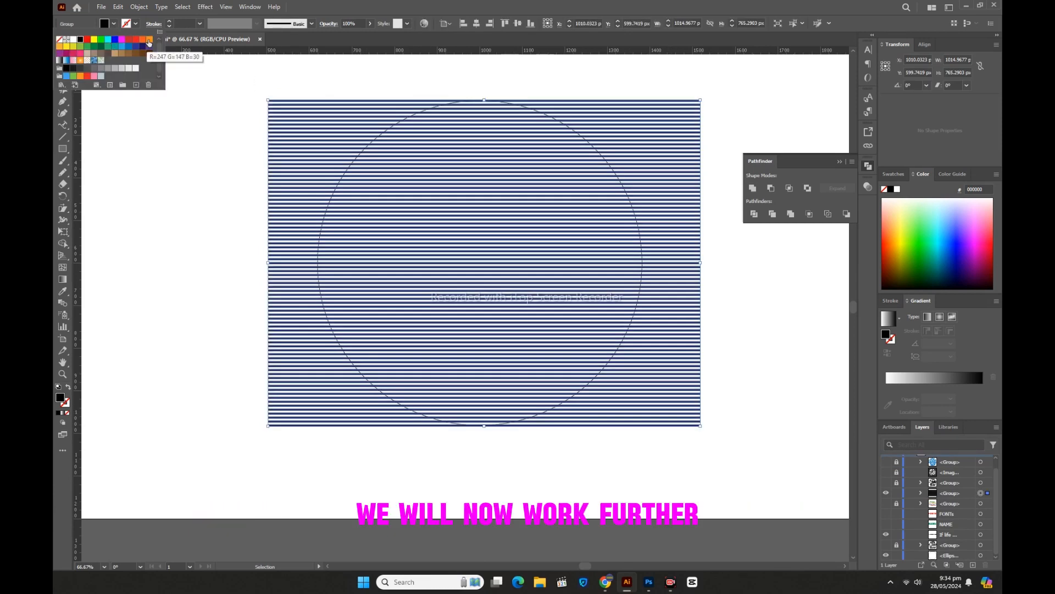
left_click(144, 40)
left_click(202, 134)
- Increase the stroke weight of the circle outline over the orange lines and expand the stroke into a filled ring
left_click(505, 103)
left_click(301, 241)
key("z")
left_click(514, 296)
left_click(62, 53)
scroll(277, 175, "up", 3)
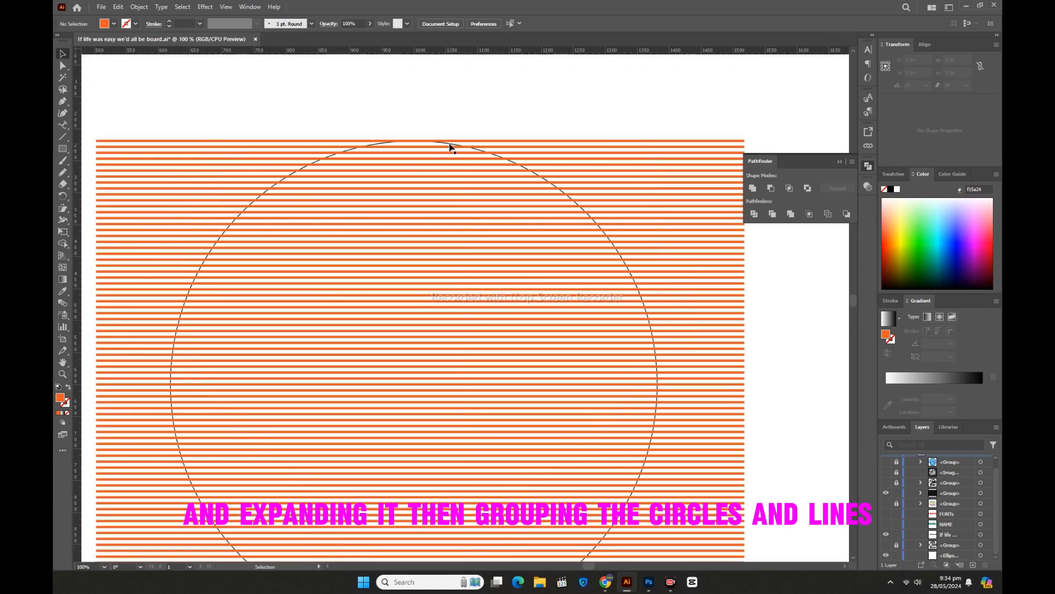
left_click(512, 248)
left_click(484, 155)
left_click(480, 151)
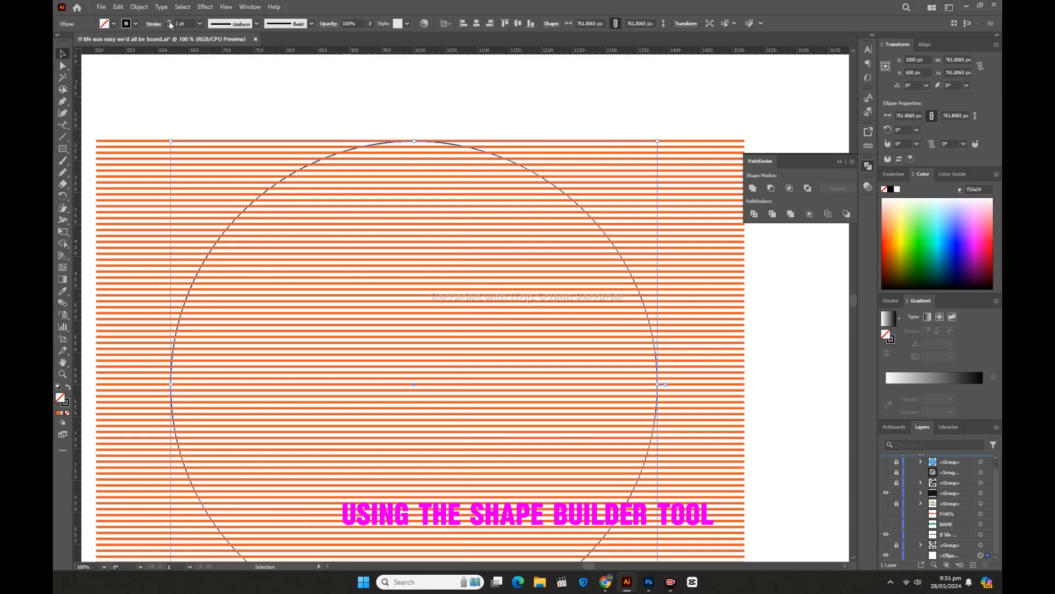
left_click(169, 21)
left_click(139, 7)
left_click(220, 134)
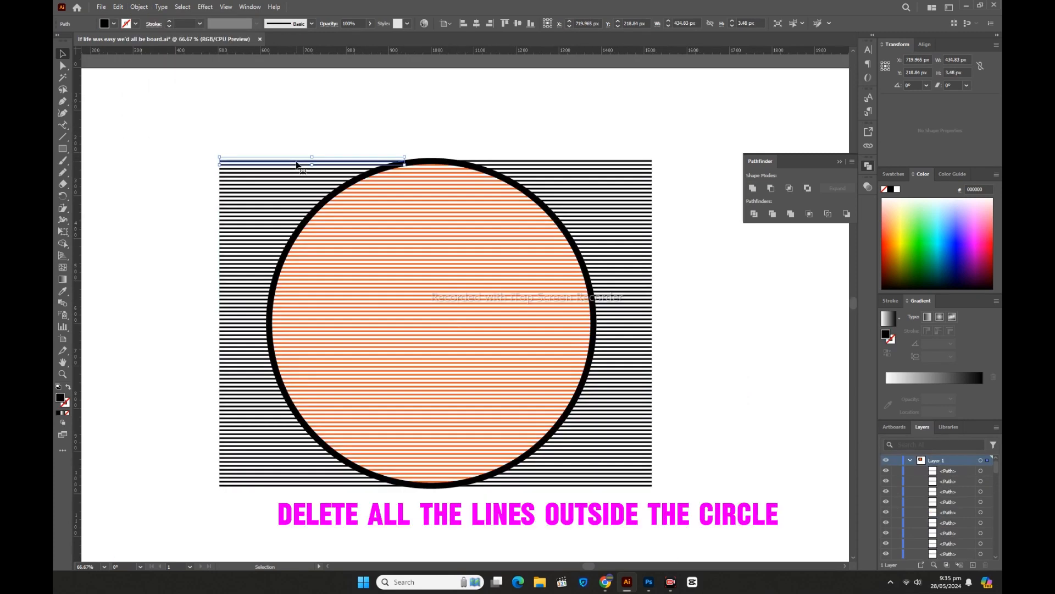
- Select the black line pieces outside the ring on its left side and delete them
left_click(216, 141)
left_click_drag(237, 468, 243, 488)
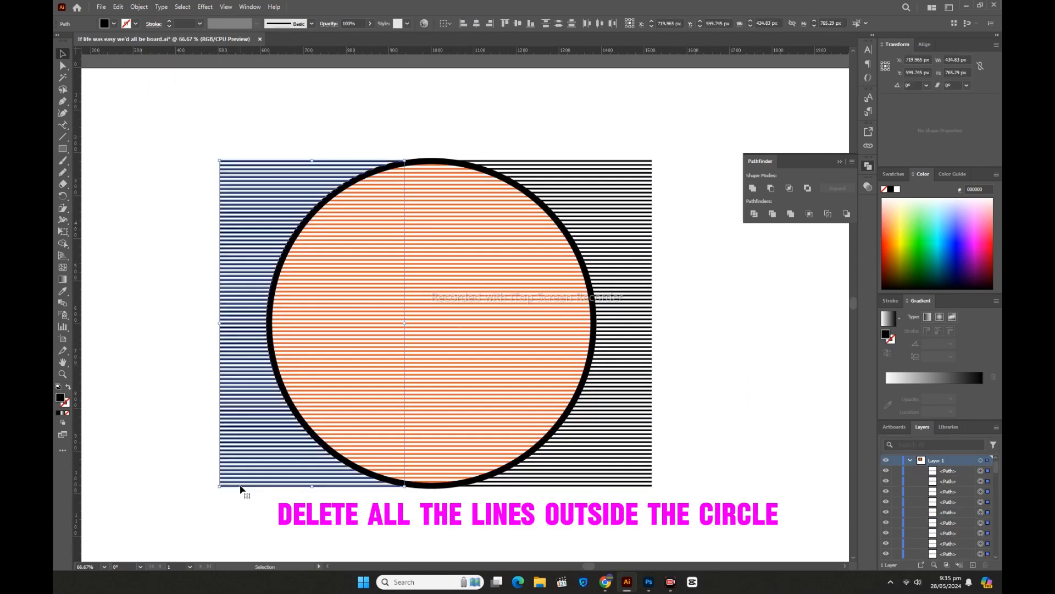
key("Delete")
key("ctrl+z")
- Ungroup the remaining artwork, then delete the black line pieces to the right of the circle and the thick black ring
left_click(628, 457)
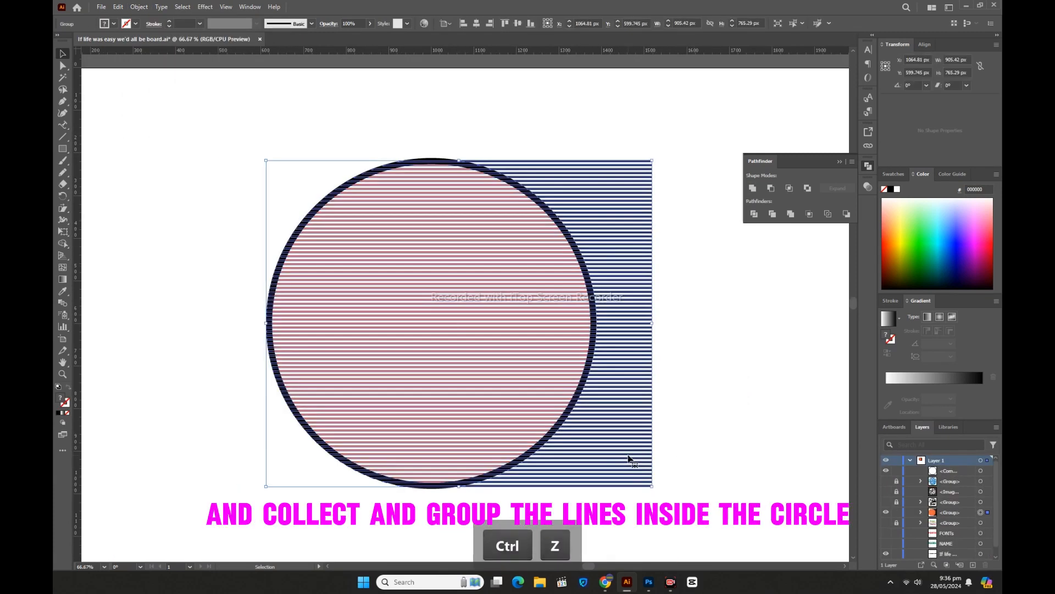
right_click(628, 458)
left_click(664, 349)
left_click(678, 180)
left_click_drag(638, 487, 637, 492)
key("Delete")
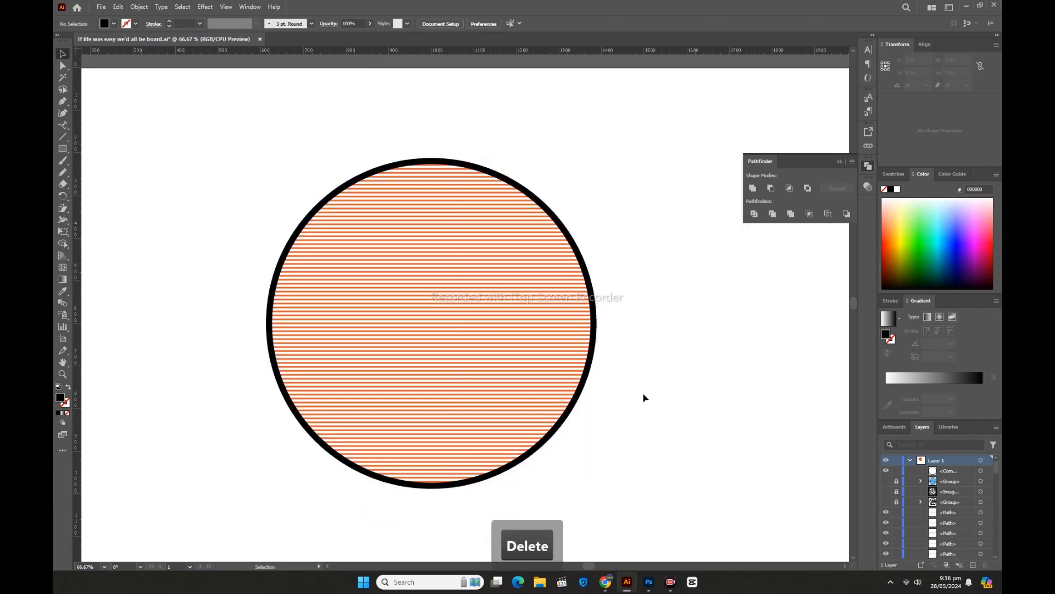
left_click(471, 166)
key("Delete")
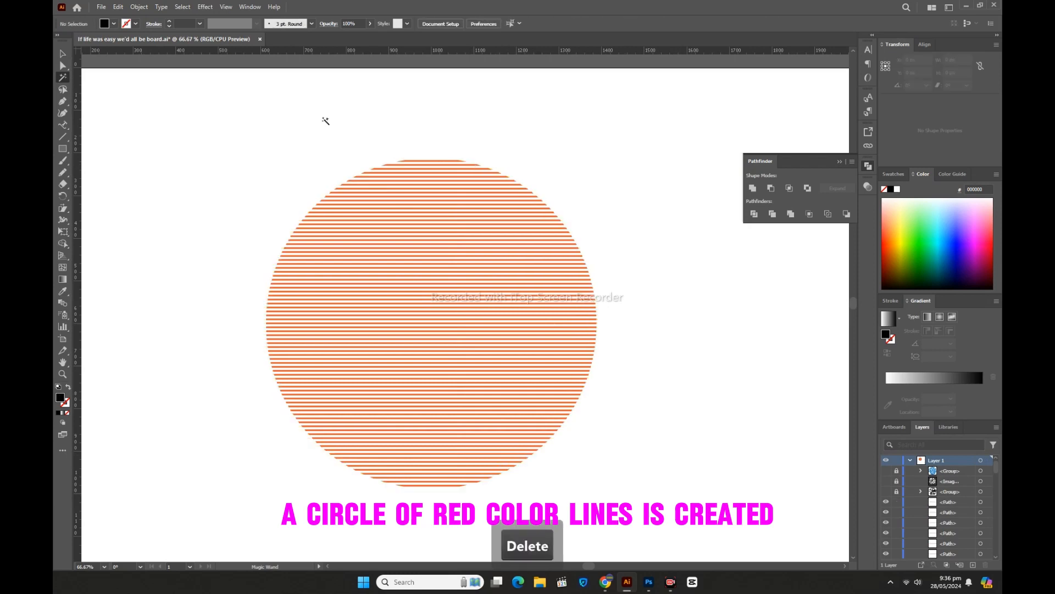
- Select all the orange lines of the circle by their shared colour and group them
left_click(361, 203)
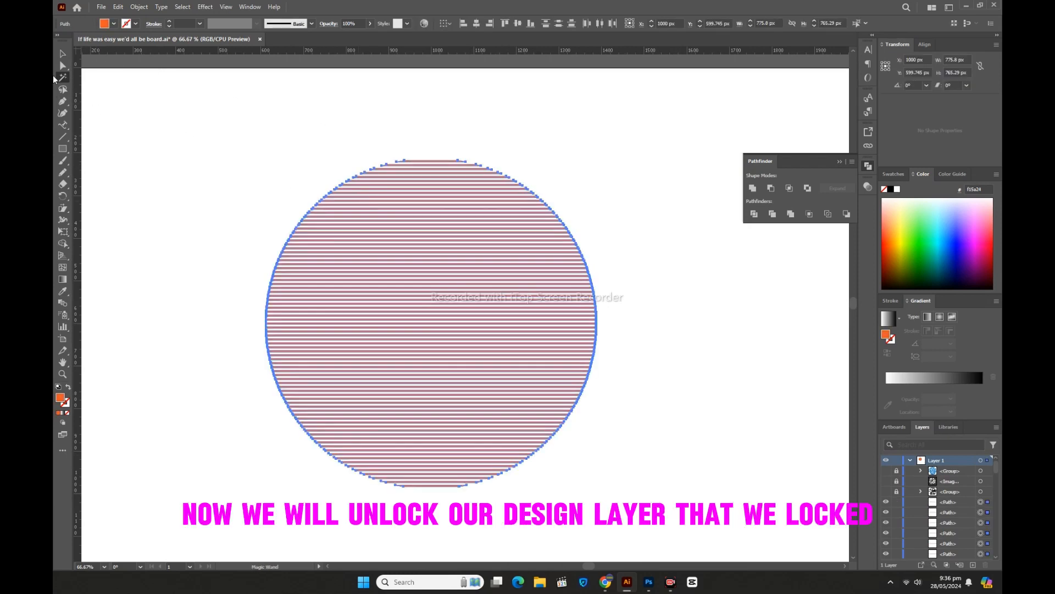
left_click(61, 54)
left_click_drag(201, 119, 670, 499)
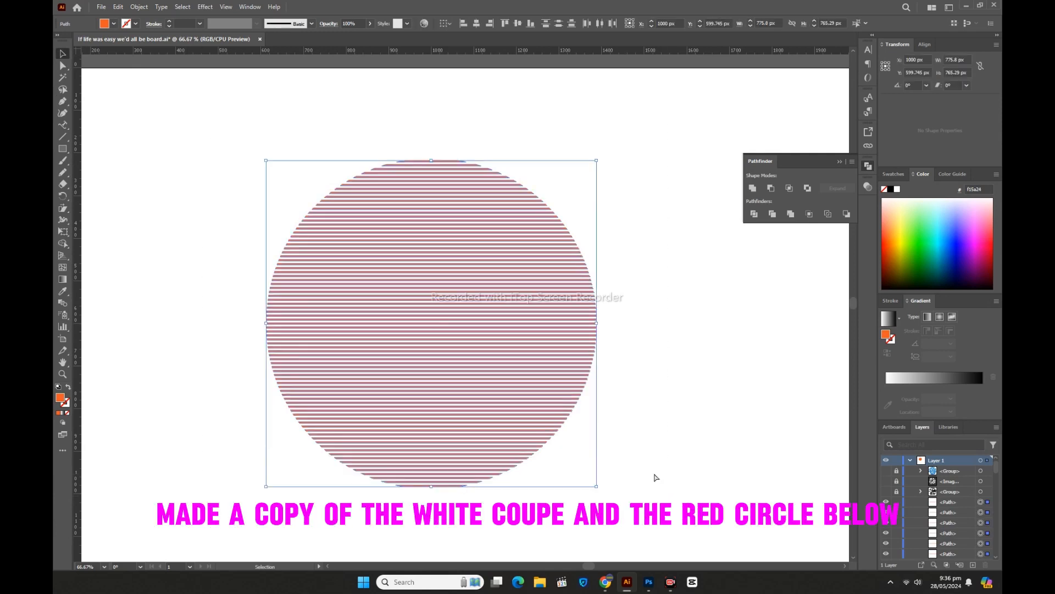
key("ctrl+g")
left_click(735, 467)
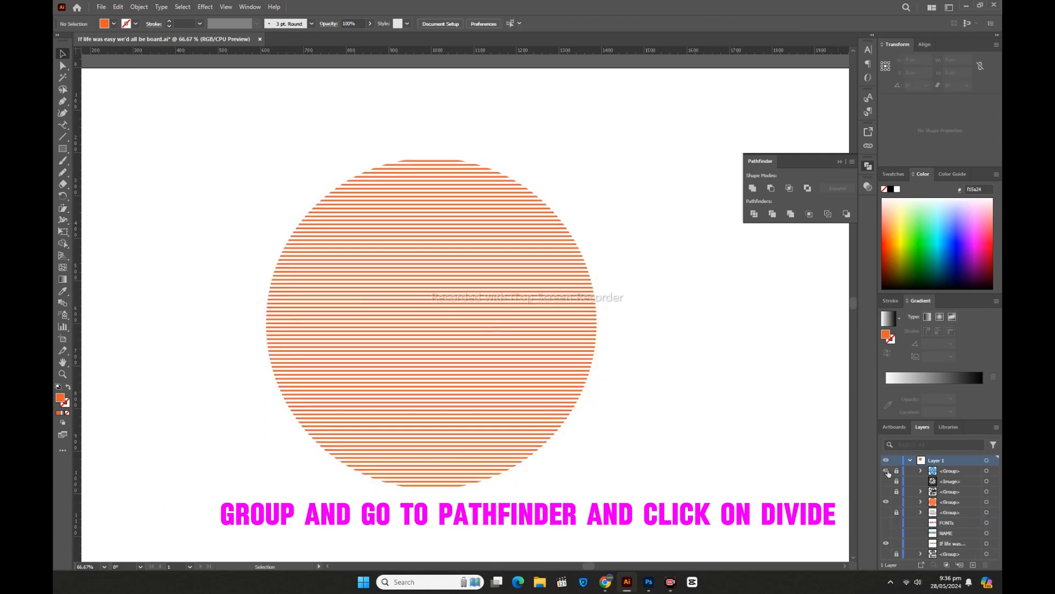
- Show and unlock the blue lettering design, and fill the striped circle behind it with black
left_click(886, 470)
left_click(896, 470)
left_click(382, 319)
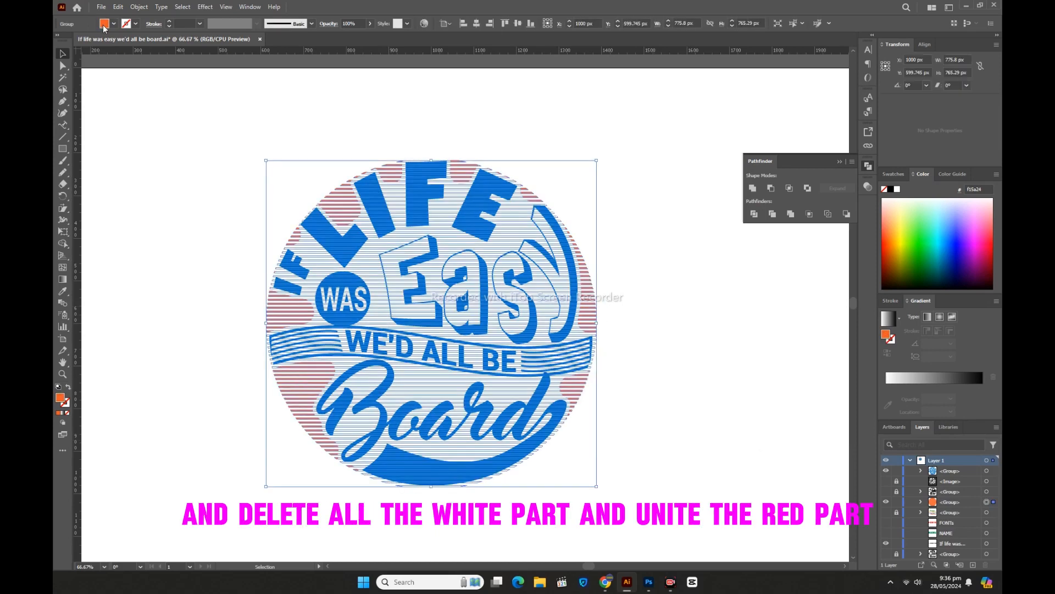
left_click(104, 24)
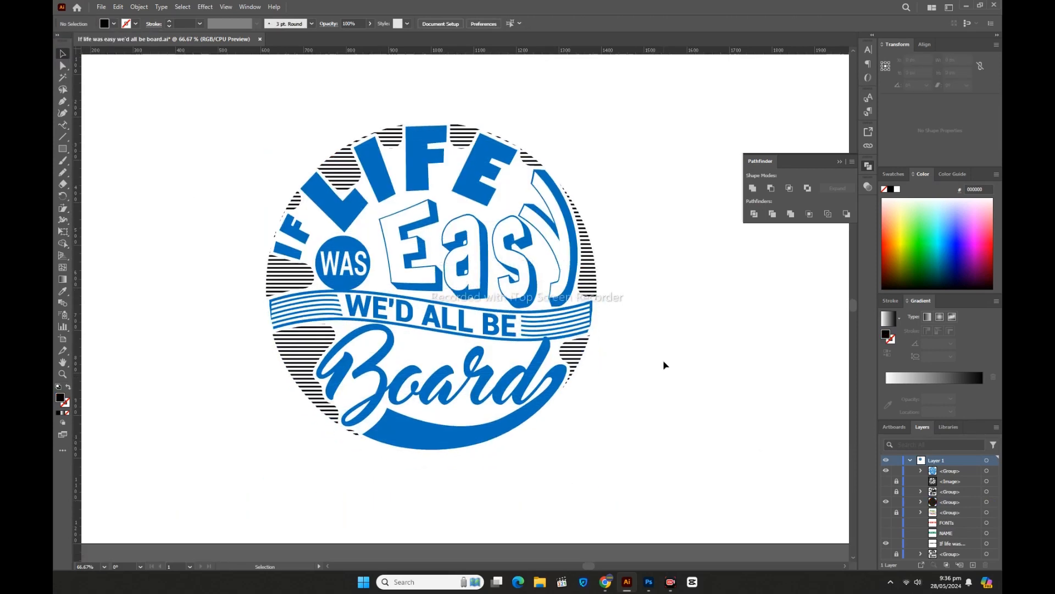
- Ungroup the lettering design so the blue lettering and its white backing are separate objects
right_click(547, 277)
left_click(582, 407)
left_click(661, 425)
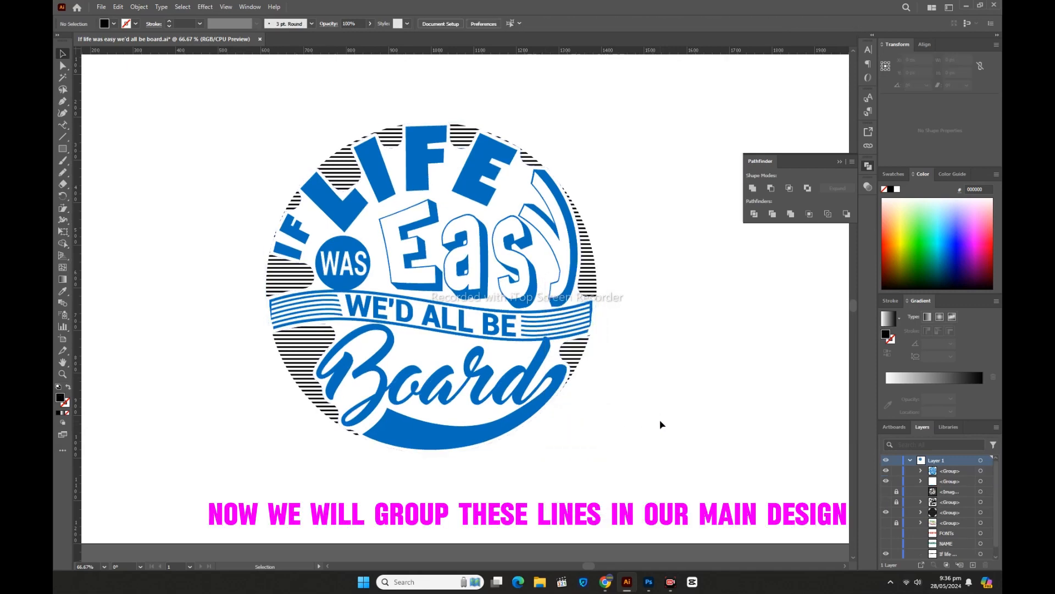
- Lock the blue lettering and scale the striped circle down proportionally about its centre to about 761 px wide
left_click(542, 269)
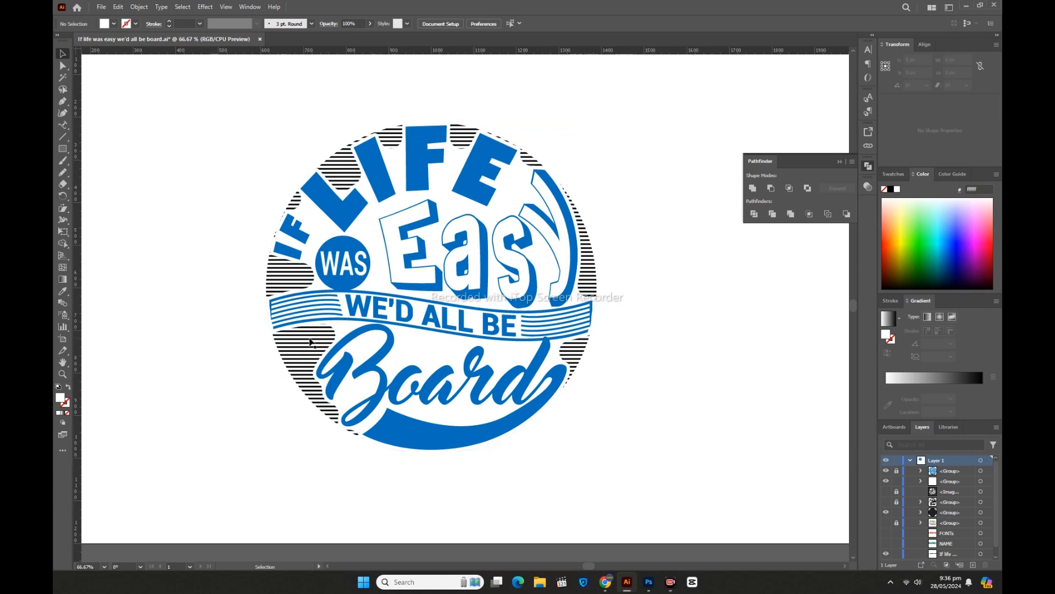
left_click(564, 209)
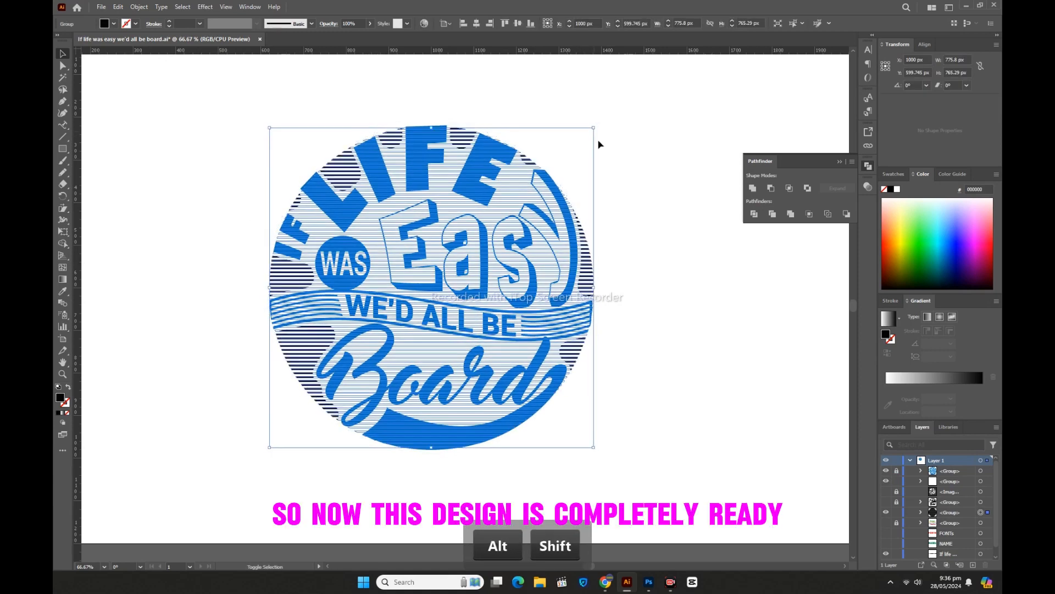
left_click(641, 220)
- Divide the stripes and the white backing with Pathfinder, ungroup the result and delete the white pieces
left_click_drag(422, 288, 736, 268)
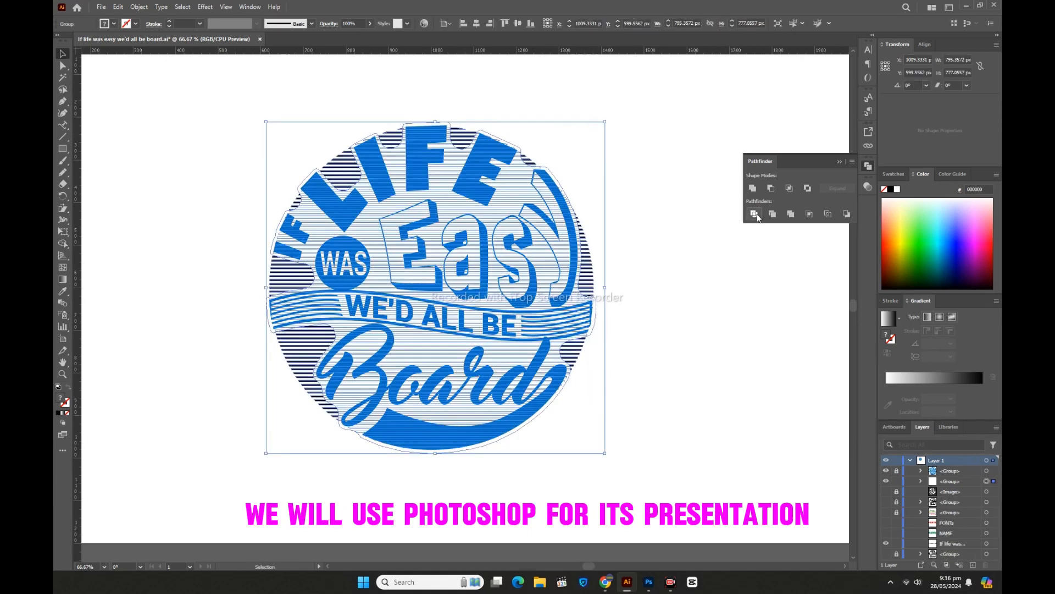
right_click(627, 255)
left_click(648, 388)
left_click(228, 189)
left_click(361, 238)
key("Delete")
- Try to recolour all the remaining stripe pieces at once with a colour sampled from the design
key("v")
left_click_drag(262, 120, 630, 440)
key("i")
left_click(483, 384)
key("v")
left_click(183, 216)
key("ctrl+z")
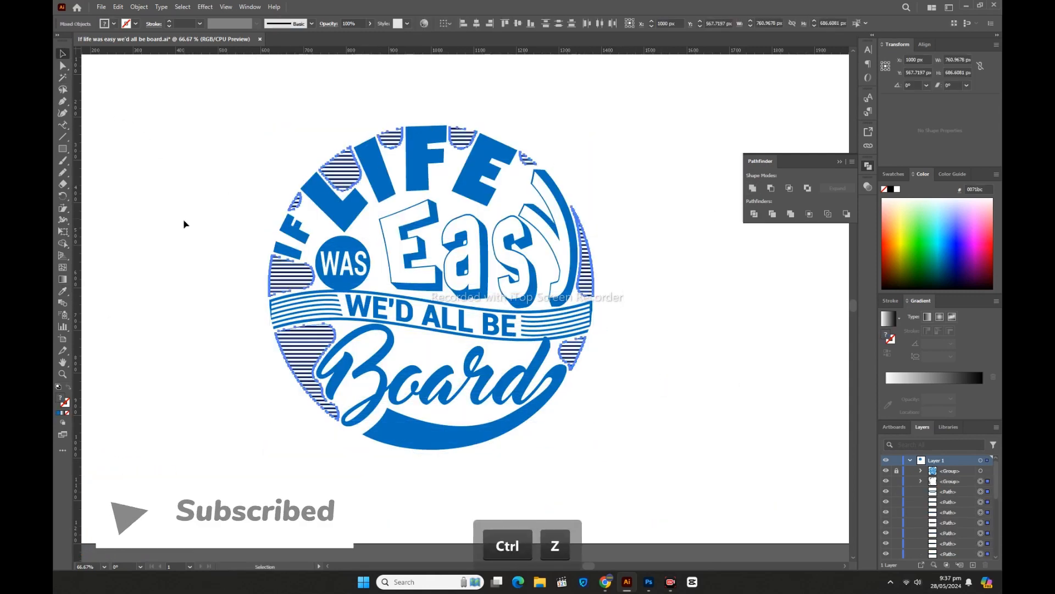
- Select the black stripes by their shared colour and recolour them with the blue sampled from the lettering
left_click(184, 222)
key("y")
left_click(288, 272)
key("i")
left_click(287, 229)
key("v")
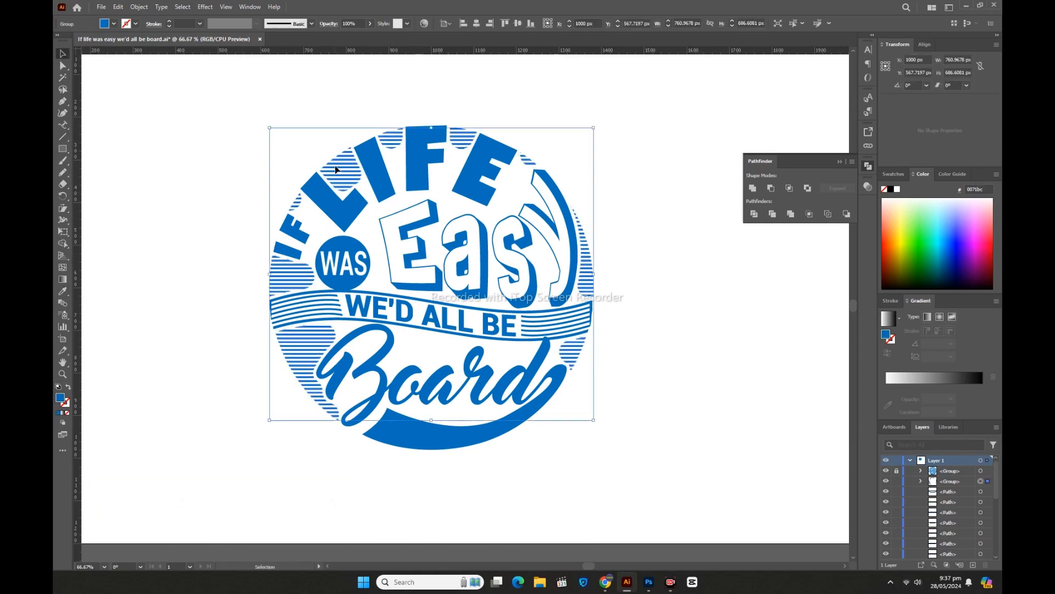
- Group the blue stripes with the lettering and delete the leftover unfilled paths around the design
key("ctrl+g")
key("ctrl+shift+g")
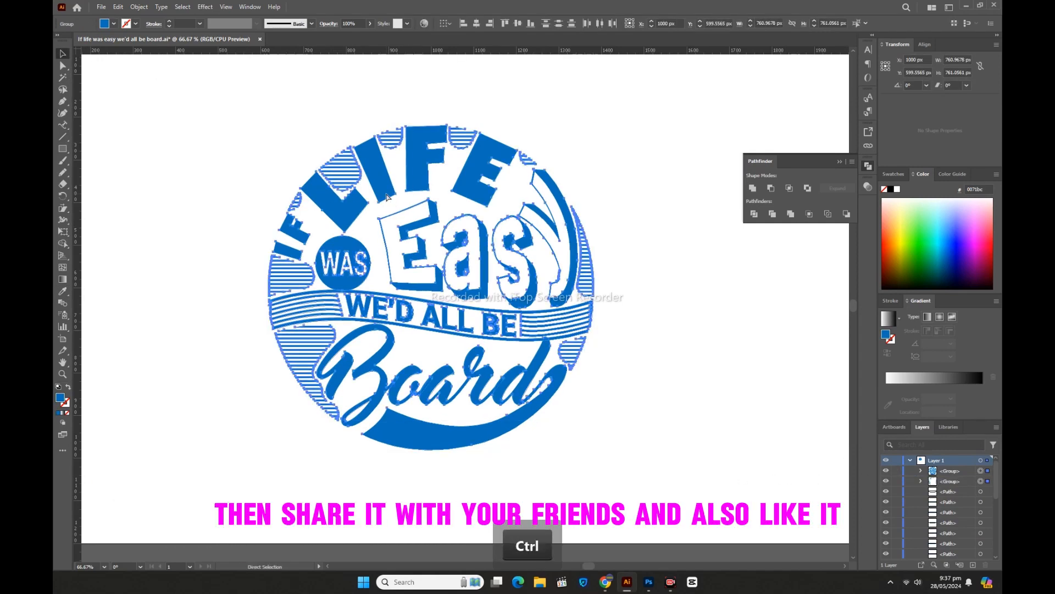
left_click_drag(219, 106, 634, 472)
key("Delete")
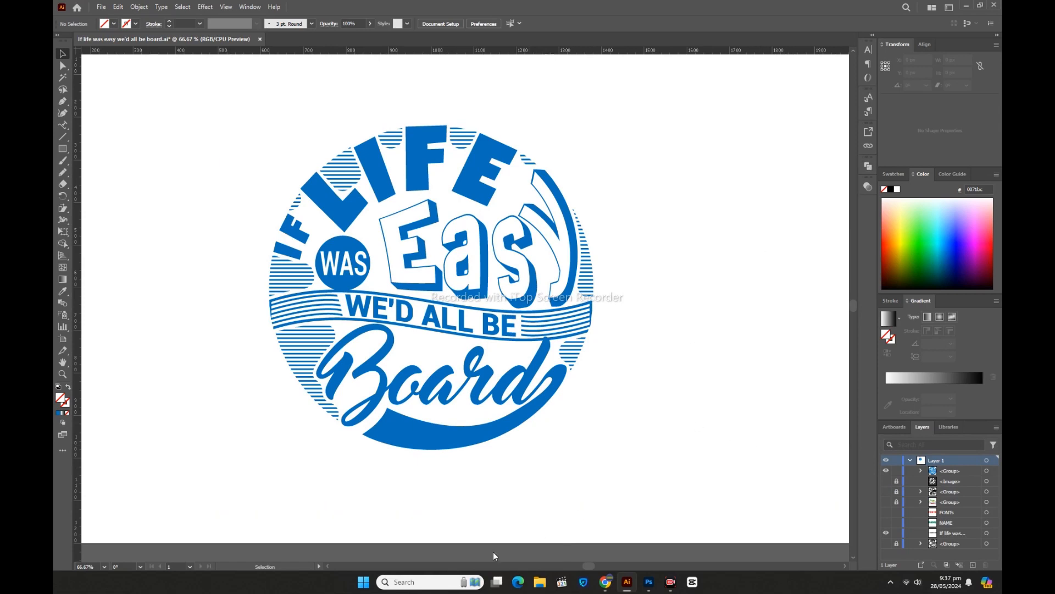